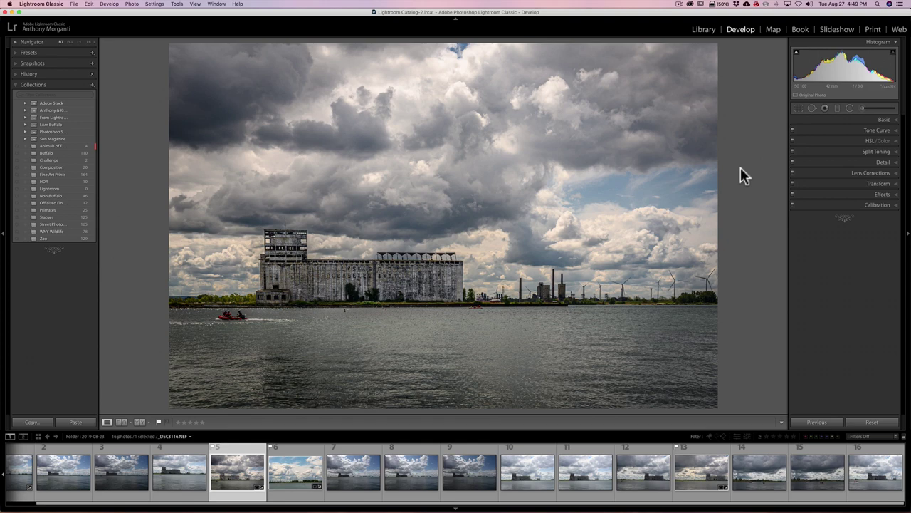
- View the folder as a Library grid, then as a large loupe, returning to Develop each time
{"action": "key", "text": "g"}
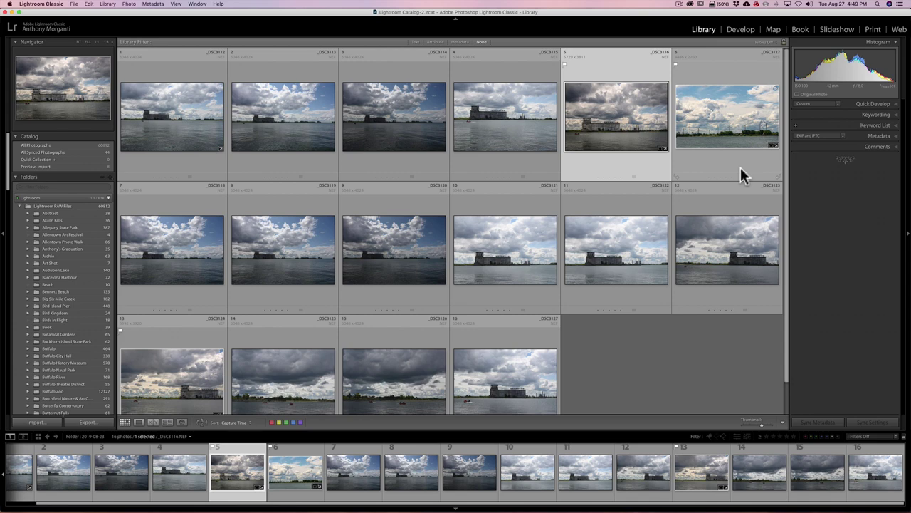
{"action": "key", "text": "d"}
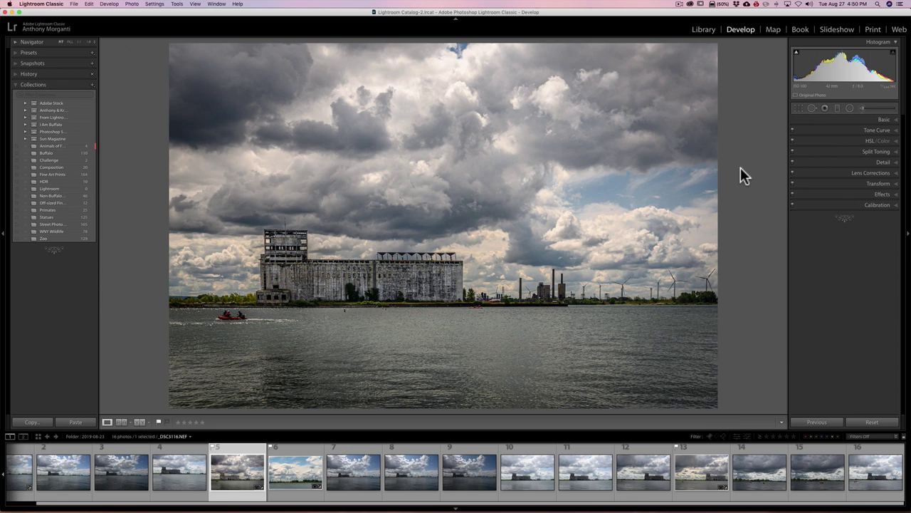
{"action": "key", "text": "e"}
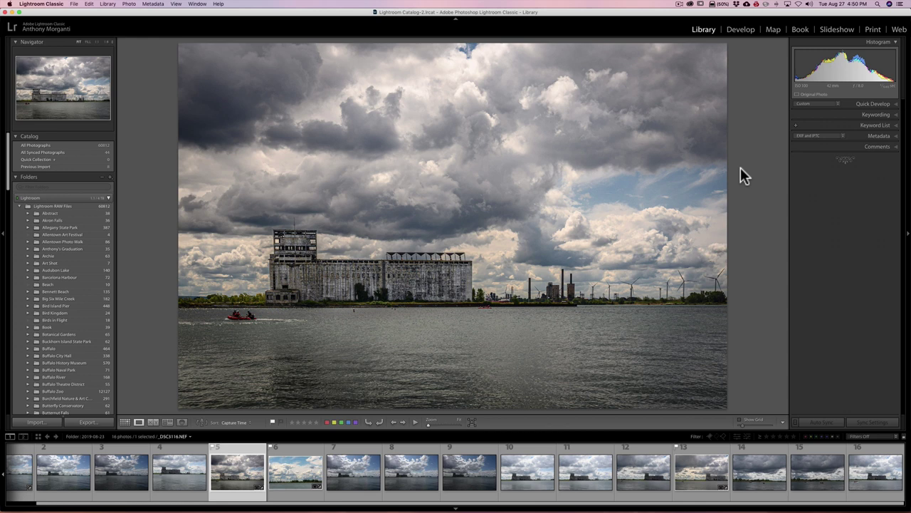
{"action": "key", "text": "d"}
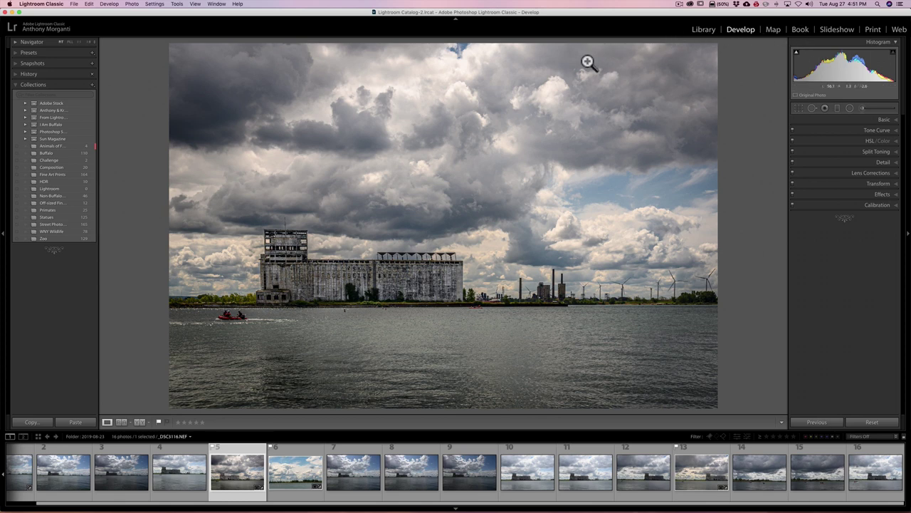
- Hide and restore the module picker, filmstrip, side panels, then all panels (F5–F8, Shift+Tab)
{"action": "key", "text": "F5"}
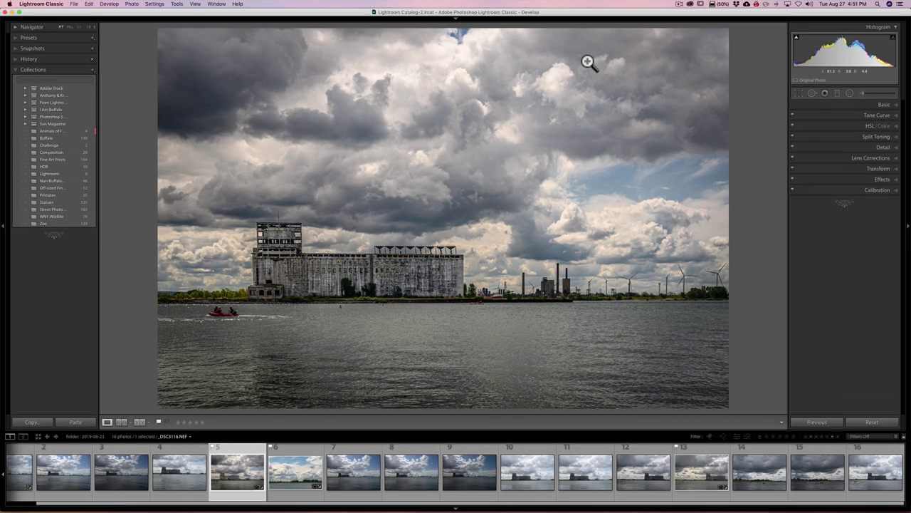
{"action": "key", "text": "F5"}
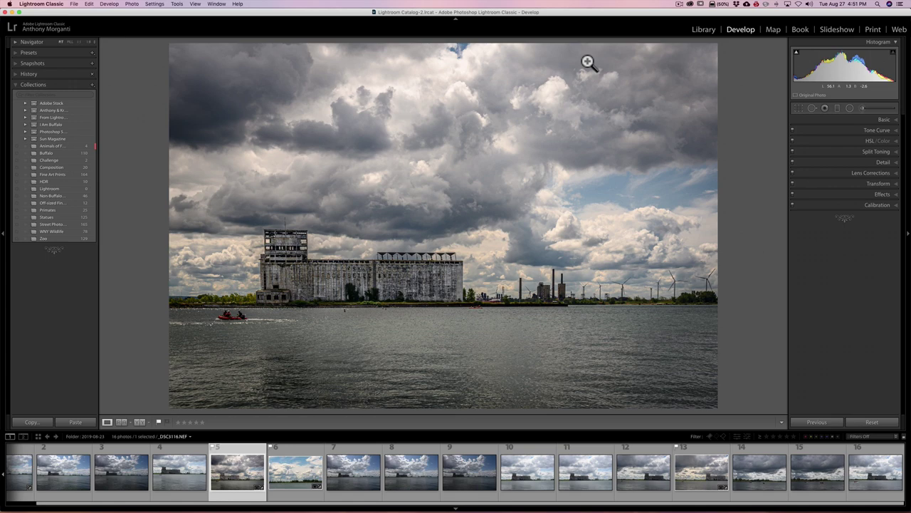
{"action": "key", "text": "F6"}
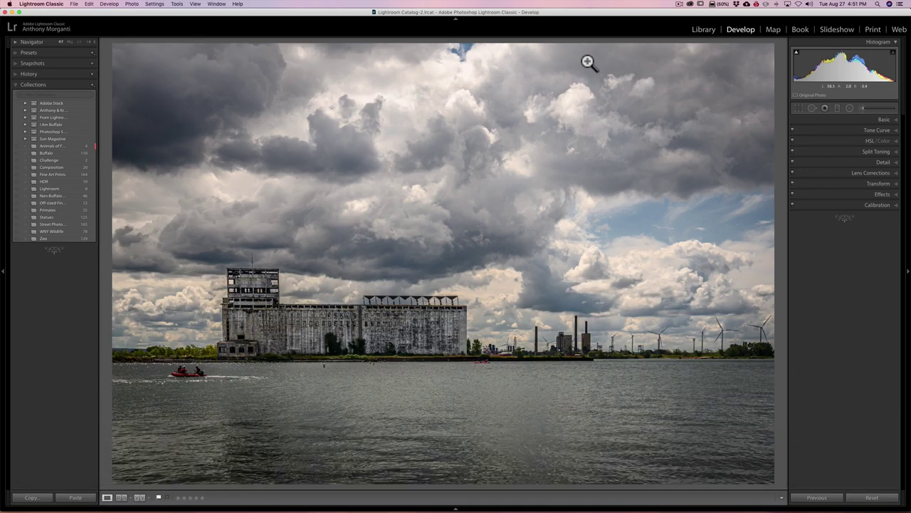
{"action": "key", "text": "F6"}
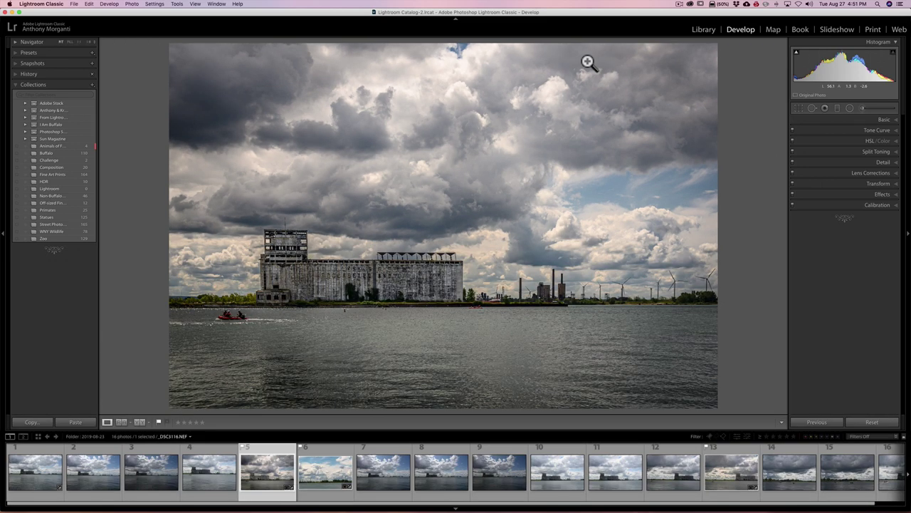
{"action": "key", "text": "F7"}
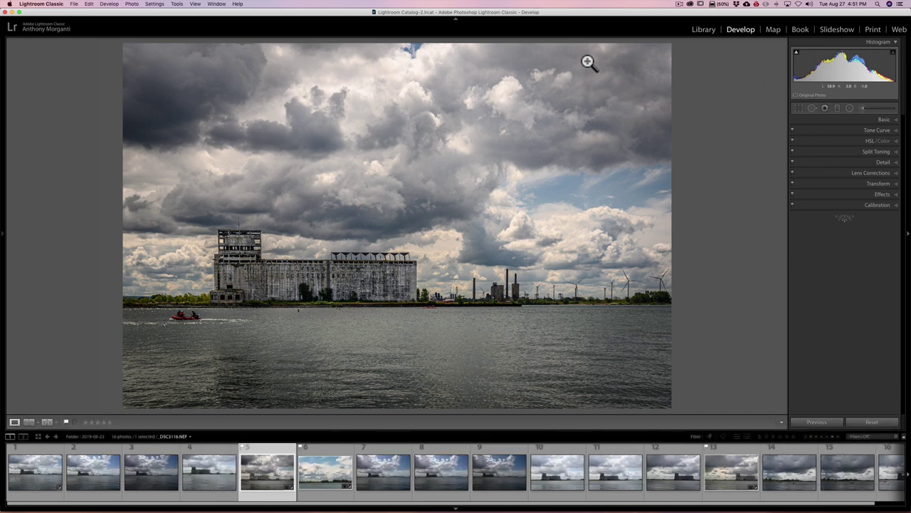
{"action": "key", "text": "F7"}
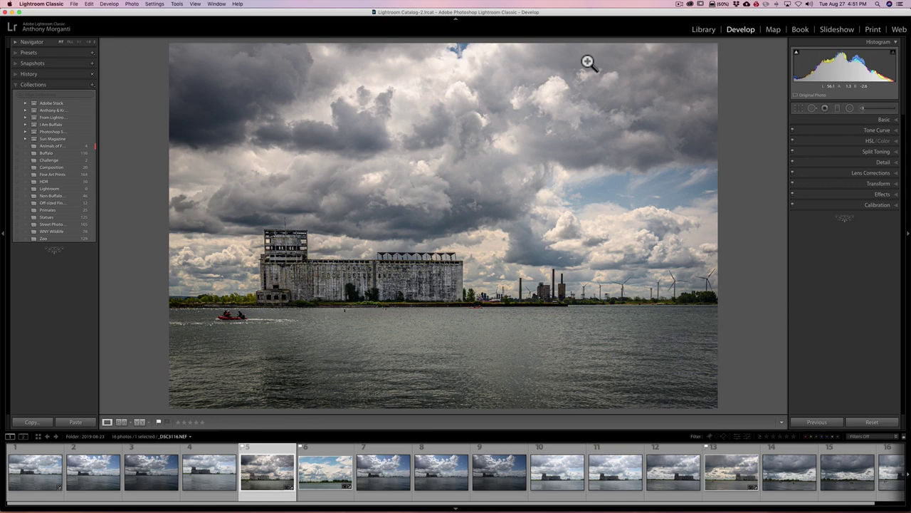
{"action": "key", "text": "F8"}
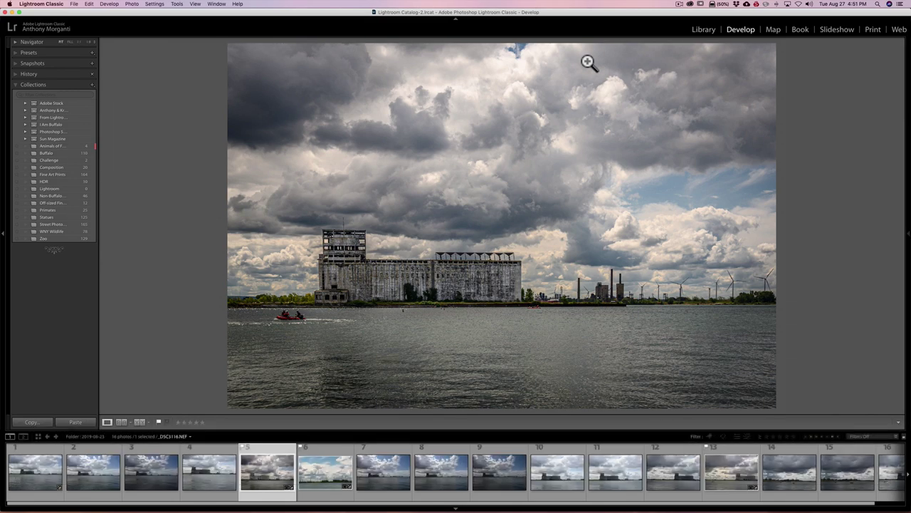
{"action": "key", "text": "F8"}
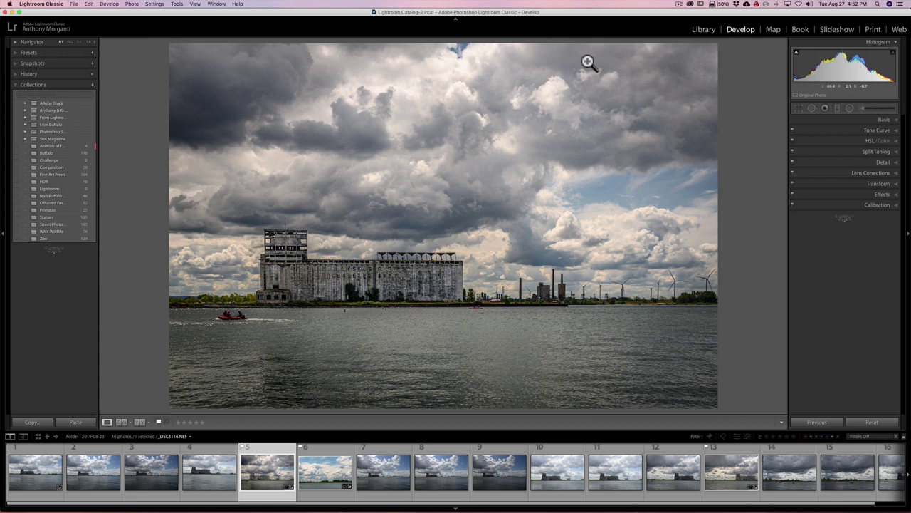
{"action": "key", "text": "shift+Tab"}
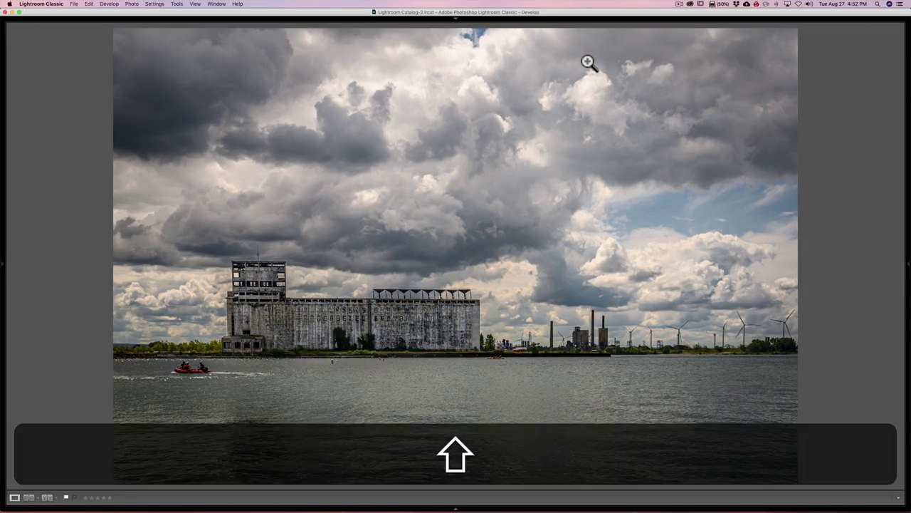
{"action": "key", "text": "shift+Tab"}
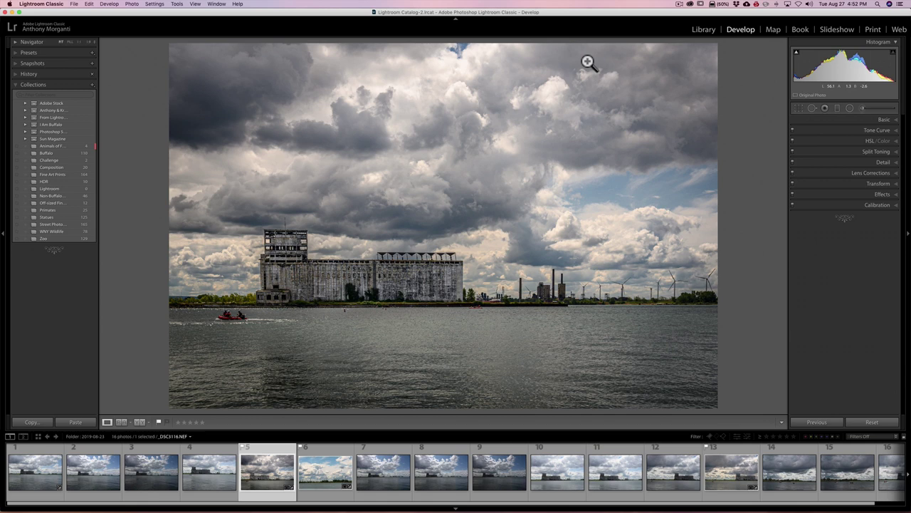
- Preview the photo in black and white, return to colour, then show the unedited Before view
{"action": "key", "text": "v"}
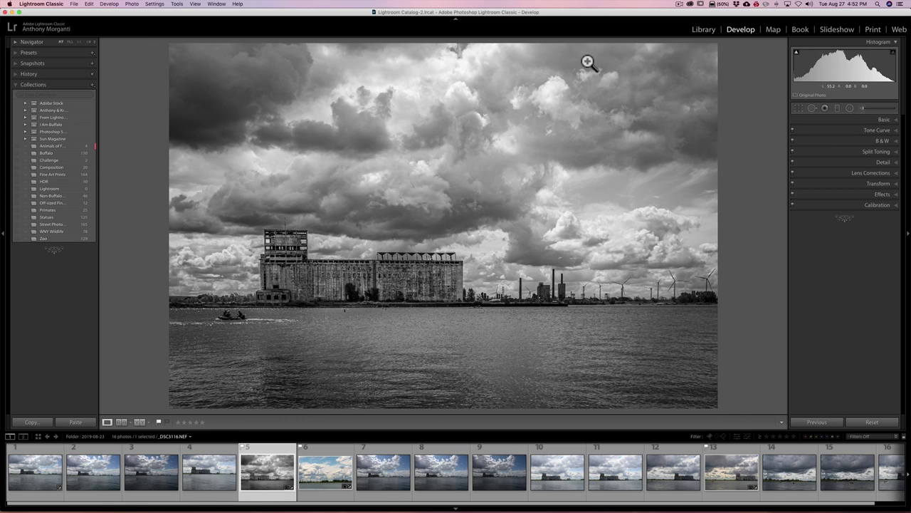
{"action": "key", "text": "v"}
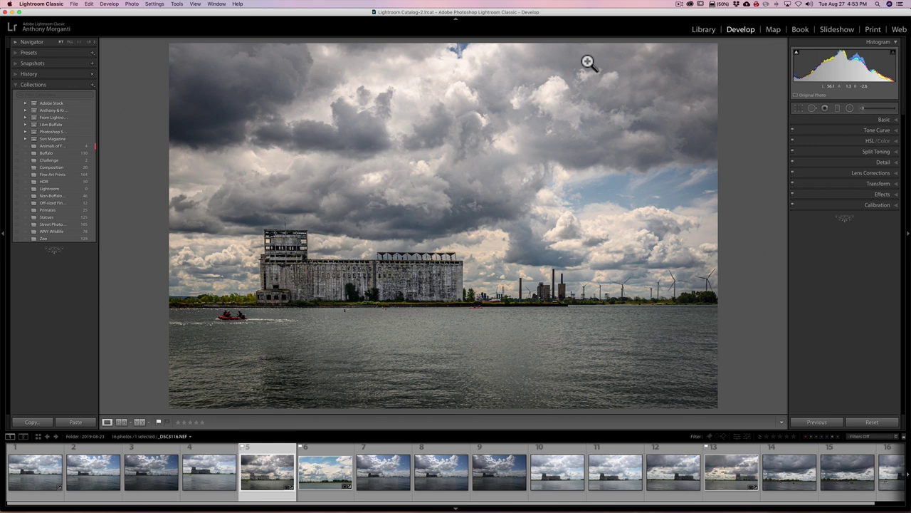
{"action": "key", "text": "backslash"}
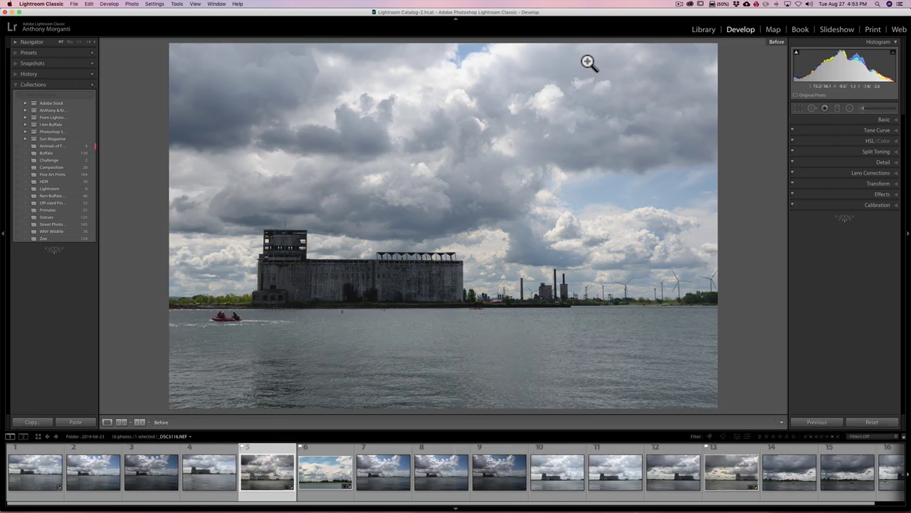
- Return to the After view, compare Before/After side by side, then close the comparison
{"action": "key", "text": "backslash"}
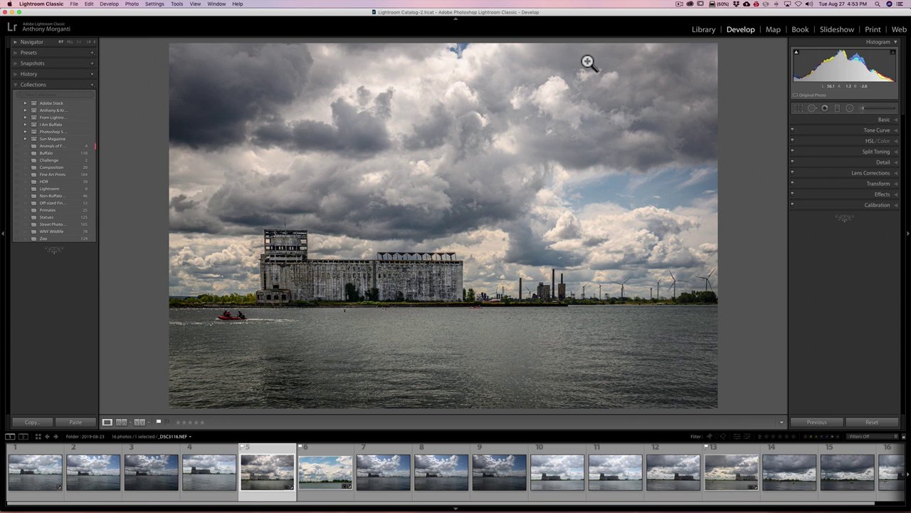
{"action": "key", "text": "y"}
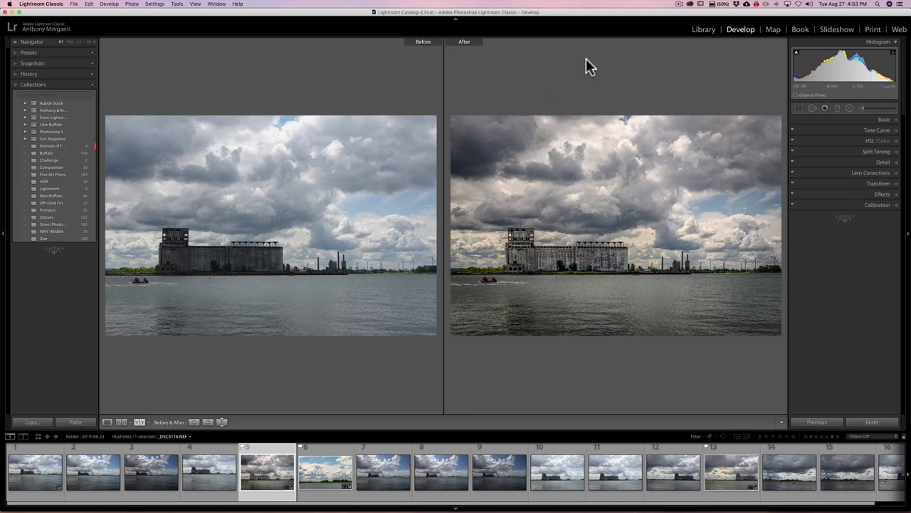
{"action": "key", "text": "y"}
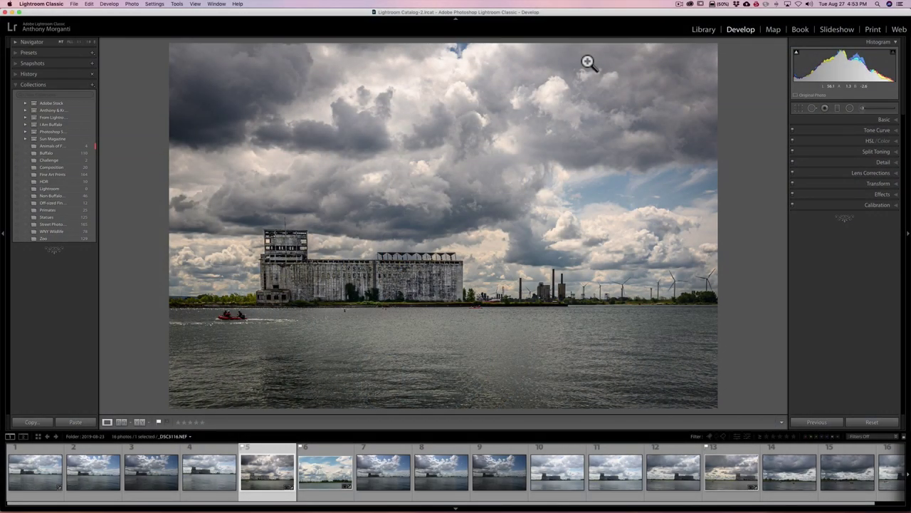
- Switch to the Library module and enable Auto Advance in the Photo menu
{"action": "left_click", "coordinate": [707, 31]}
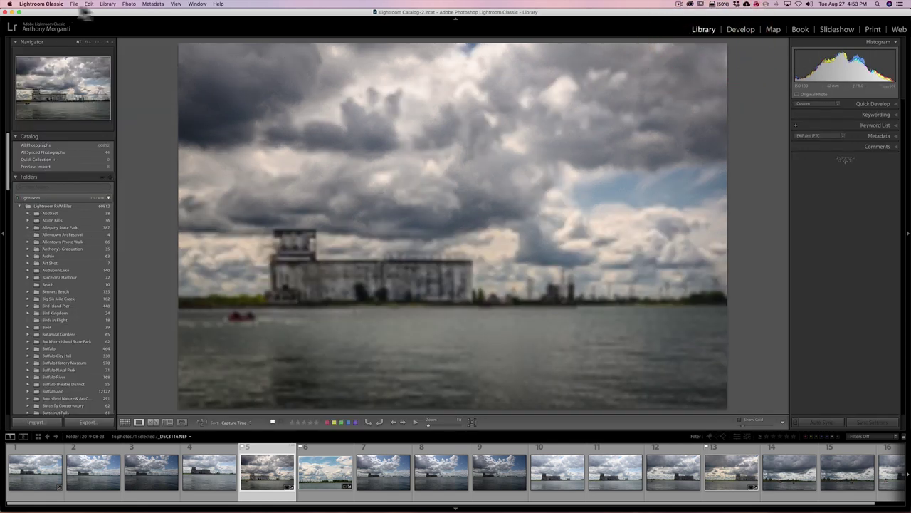
{"action": "left_click", "coordinate": [126, 4]}
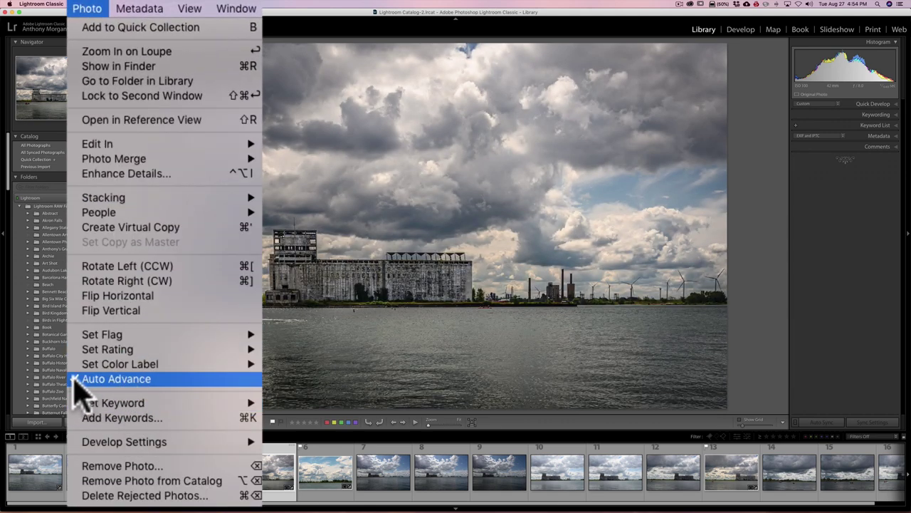
{"action": "left_click", "coordinate": [117, 6]}
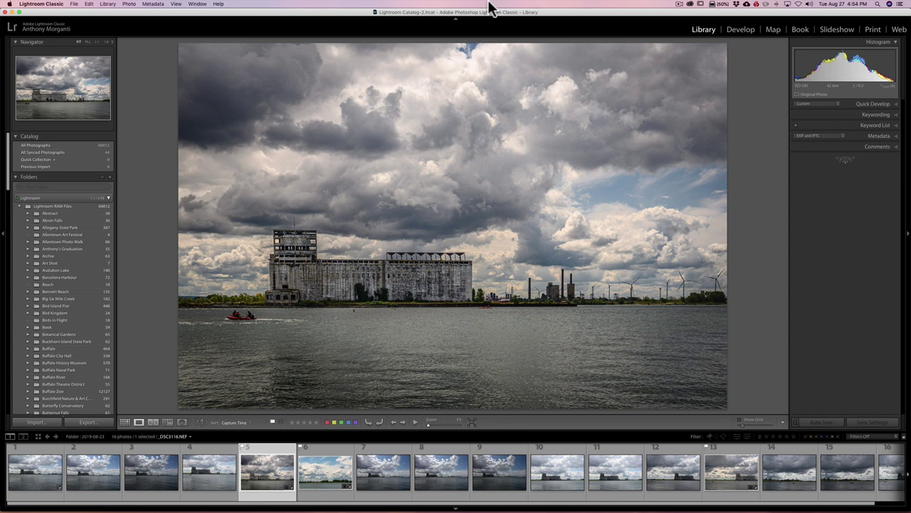
- Pick the grain elevator and wind turbine photos, then clear the flag on photo 7
{"action": "key", "text": "p"}
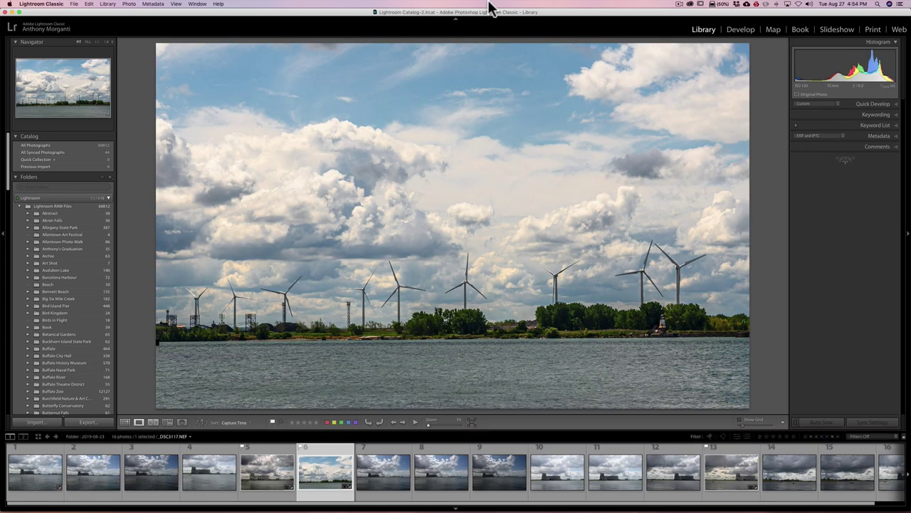
{"action": "key", "text": "p"}
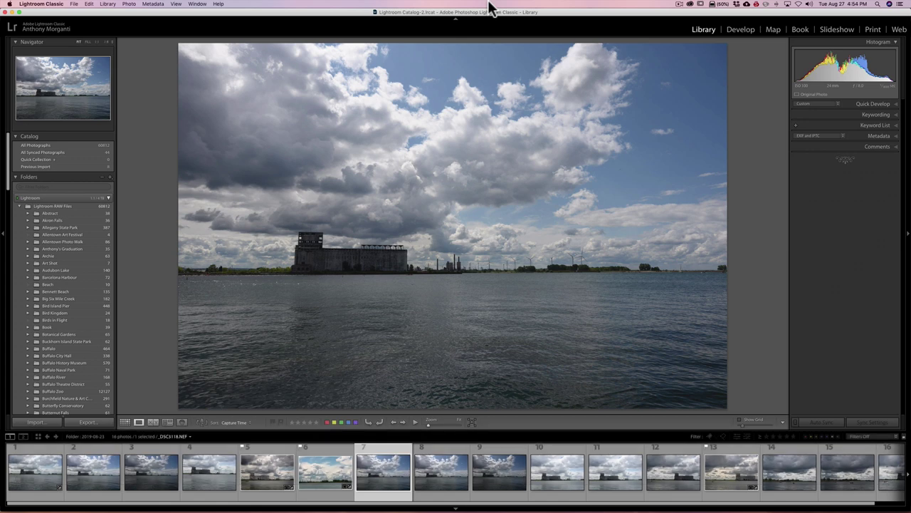
{"action": "key", "text": "u"}
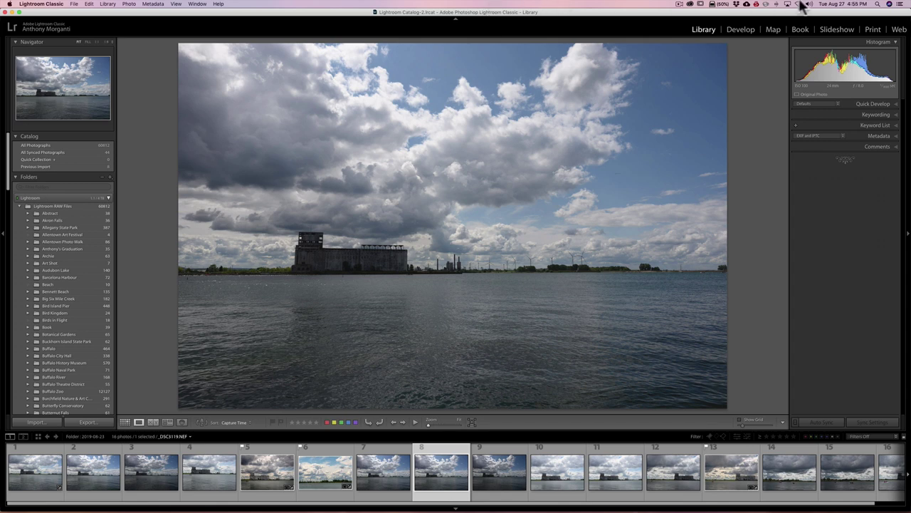
- Rate grain elevator photo 5 three stars, then reopen it in the Library module
{"action": "left_click", "coordinate": [739, 29]}
{"action": "left_click", "coordinate": [267, 471]}
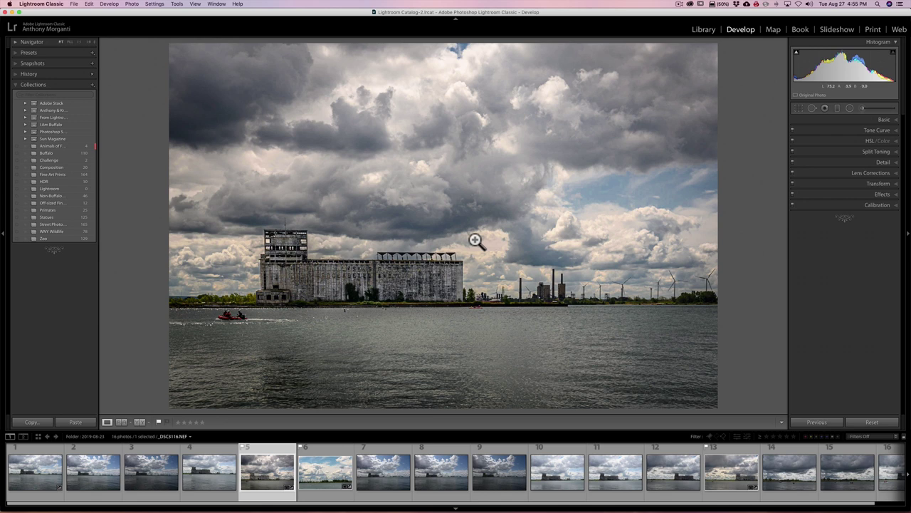
{"action": "key", "text": "3"}
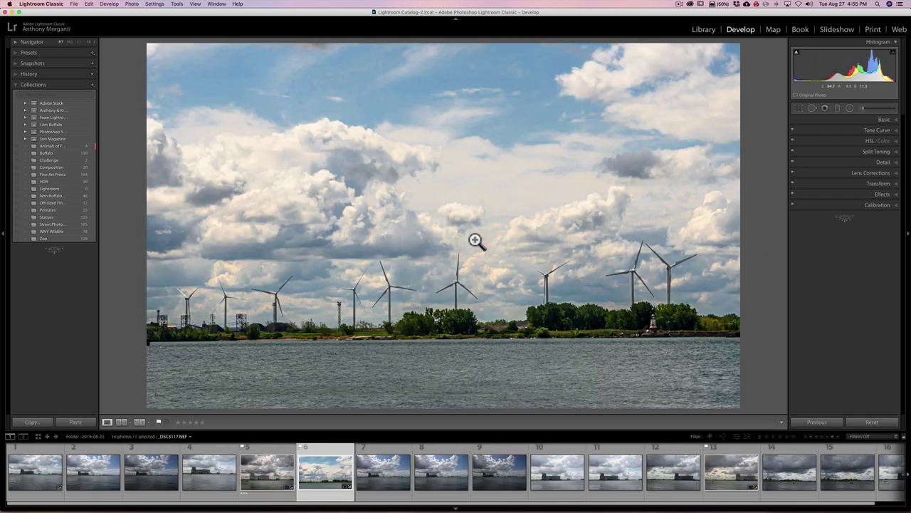
{"action": "left_click", "coordinate": [274, 485]}
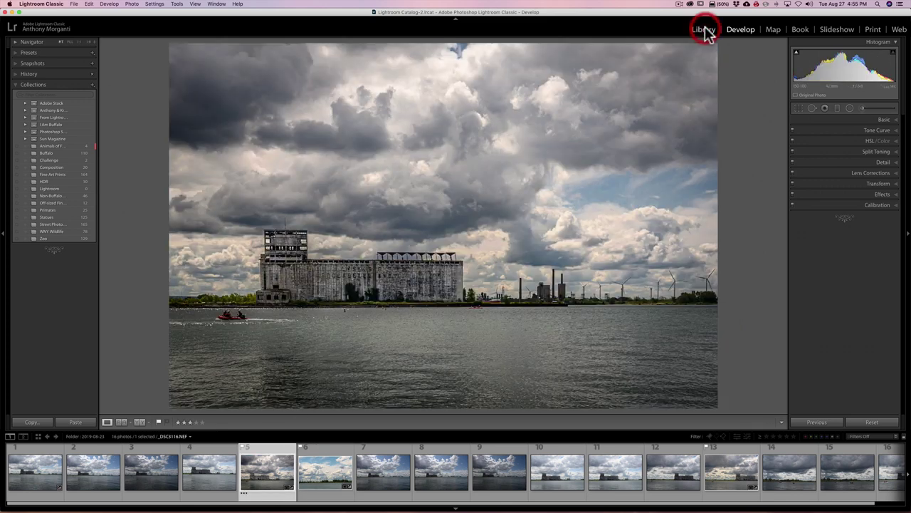
{"action": "left_click", "coordinate": [703, 30]}
{"action": "left_click", "coordinate": [129, 4]}
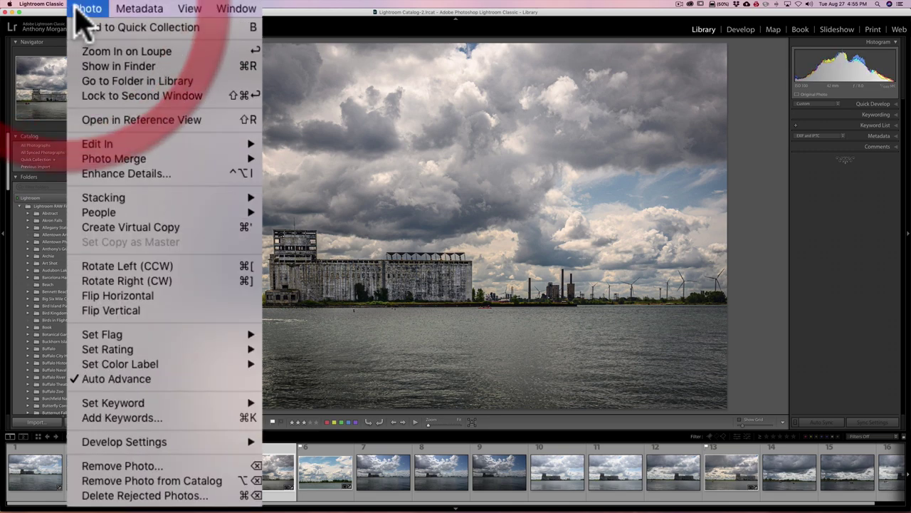
- Switch off Auto Advance in the Photo menu
{"action": "left_click", "coordinate": [105, 378]}
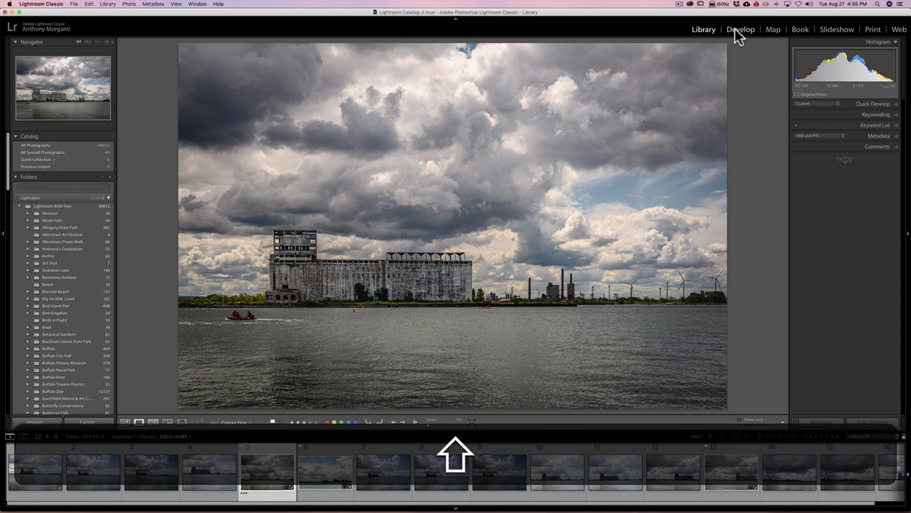
- Pick, unflag and reject successive photos with Shift+P, Shift+U, Shift+X, then pick the current photo
{"action": "key", "text": "shift+p"}
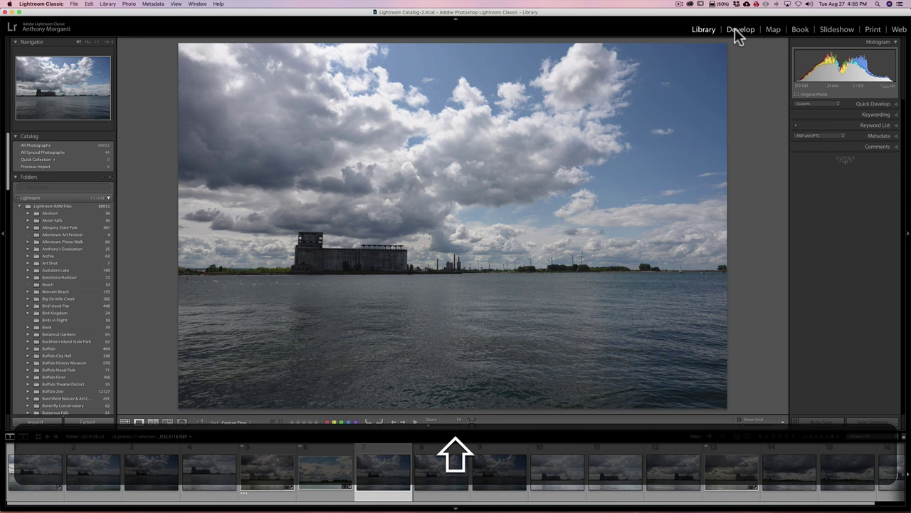
{"action": "key", "text": "shift+u"}
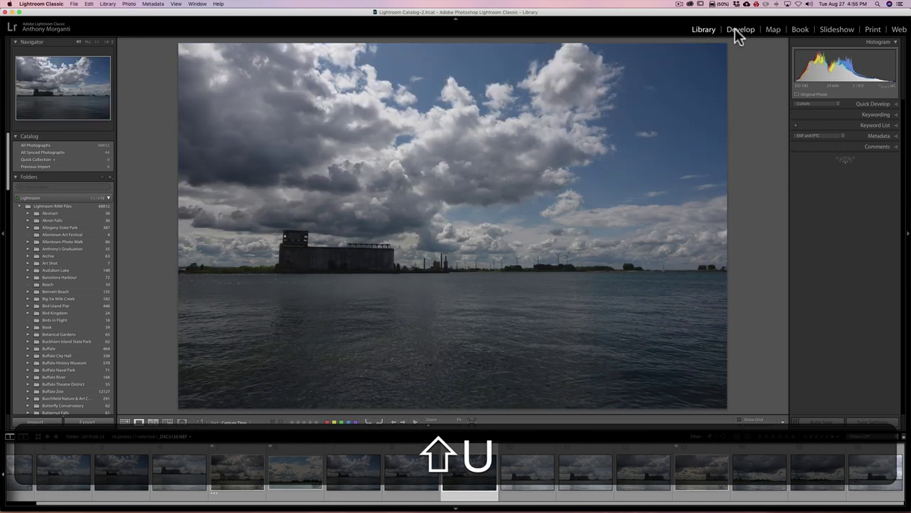
{"action": "key", "text": "shift+x"}
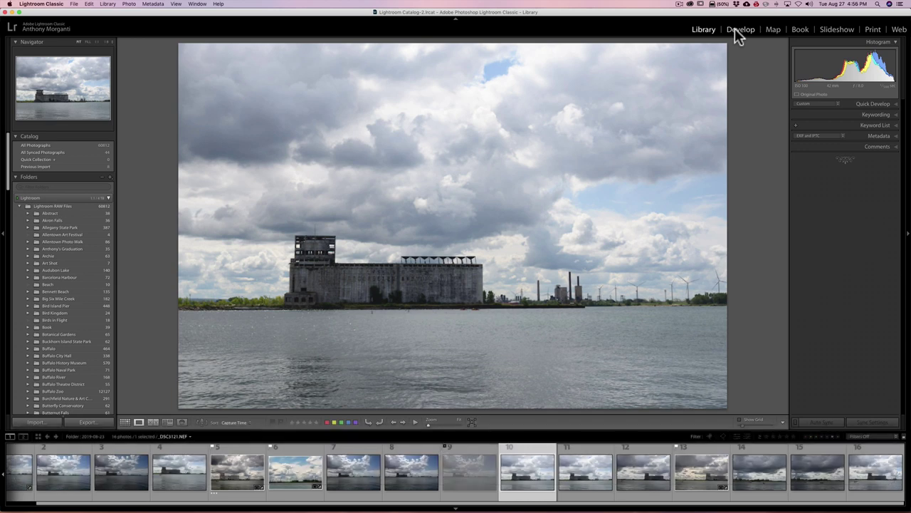
{"action": "key", "text": "p"}
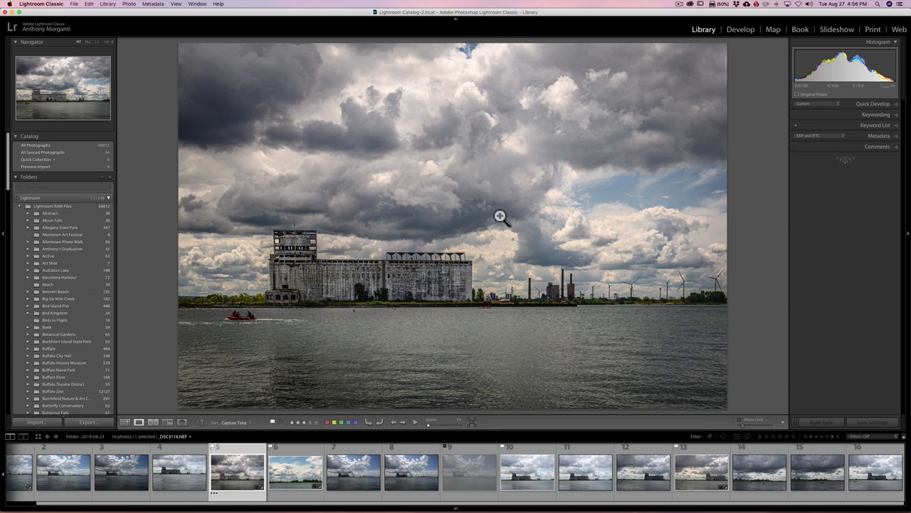
- Cycle Lights Dim, Lights Out and normal twice, then enter and leave full-screen preview
{"action": "key", "text": "l"}
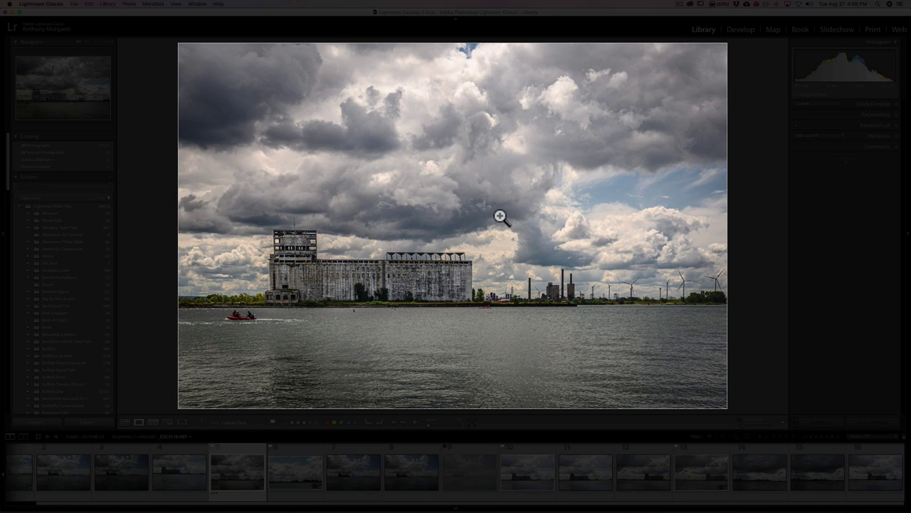
{"action": "key", "text": "l"}
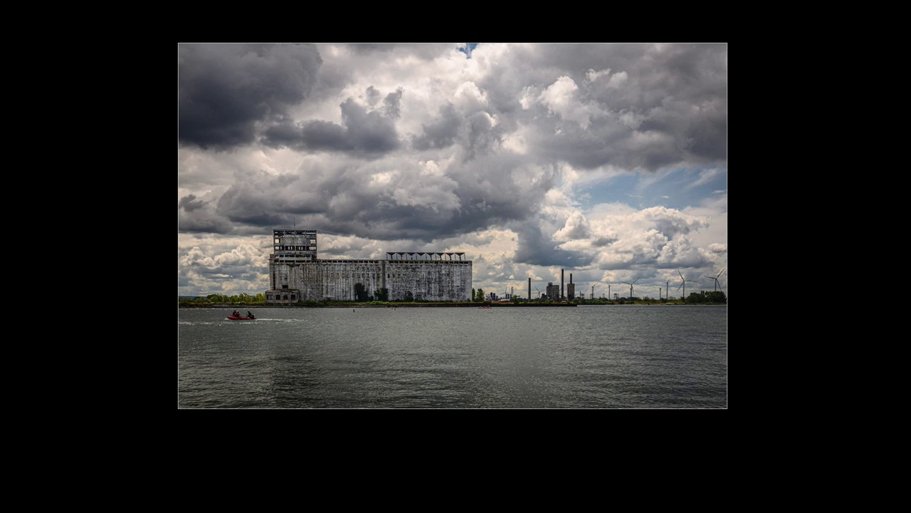
{"action": "key", "text": "l"}
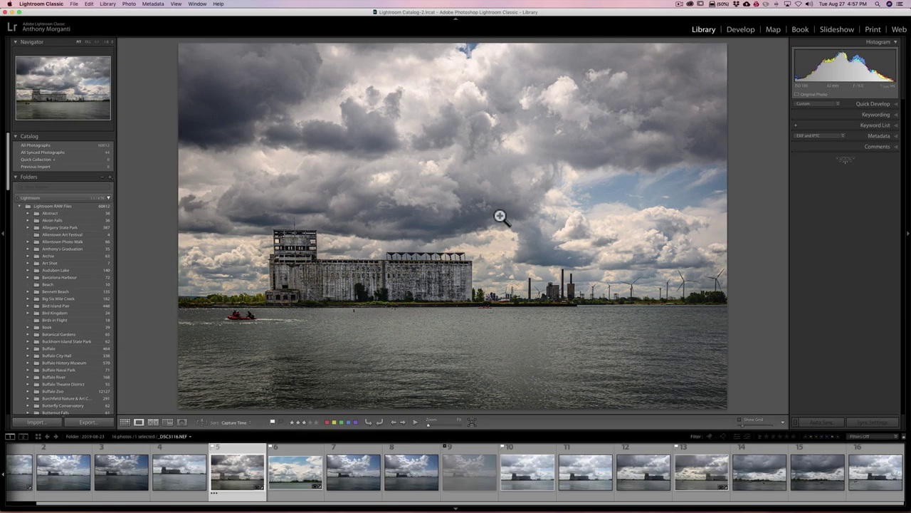
{"action": "key", "text": "l"}
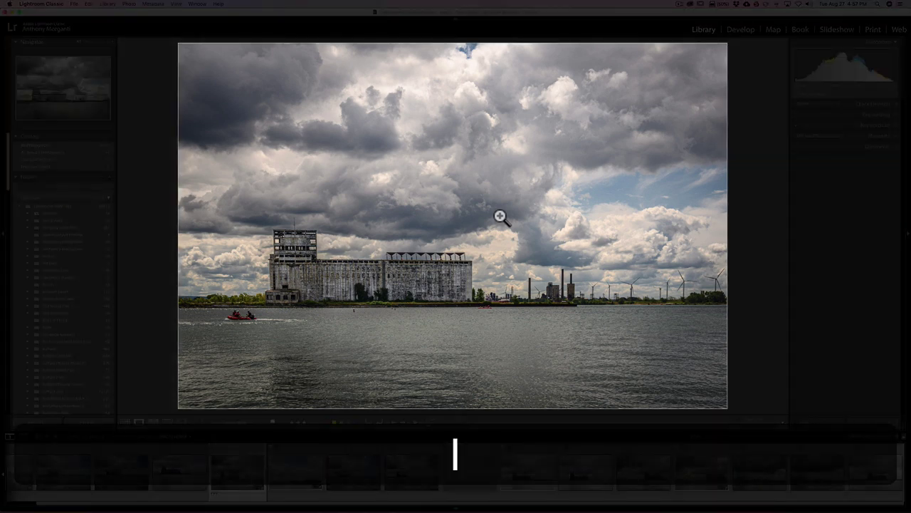
{"action": "key", "text": "l"}
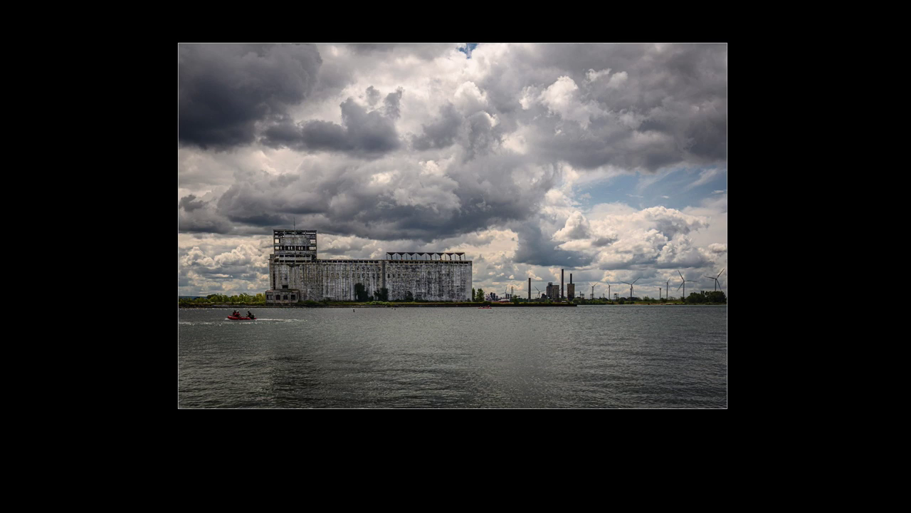
{"action": "key", "text": "l"}
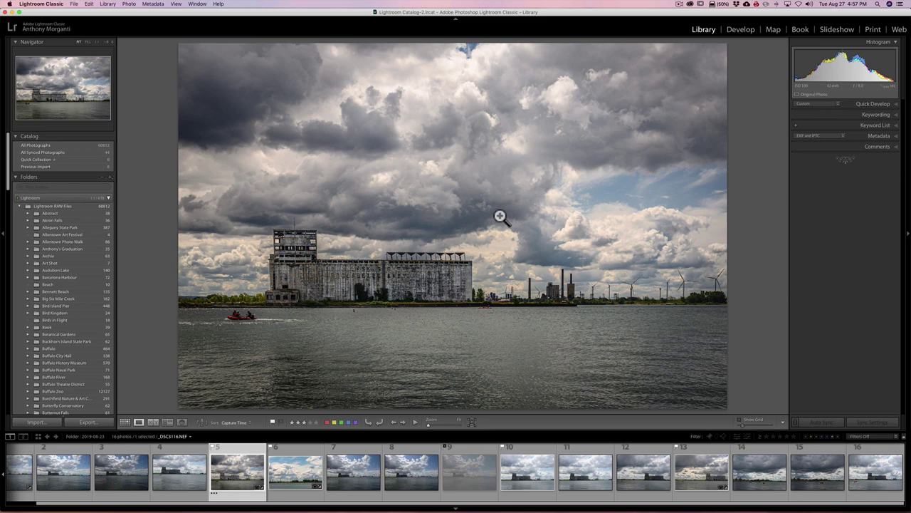
{"action": "key", "text": "f"}
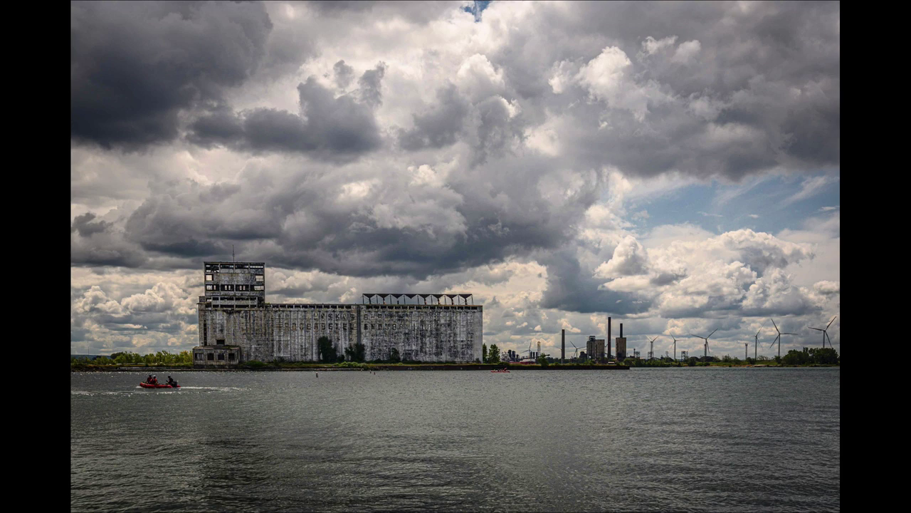
{"action": "key", "text": "f"}
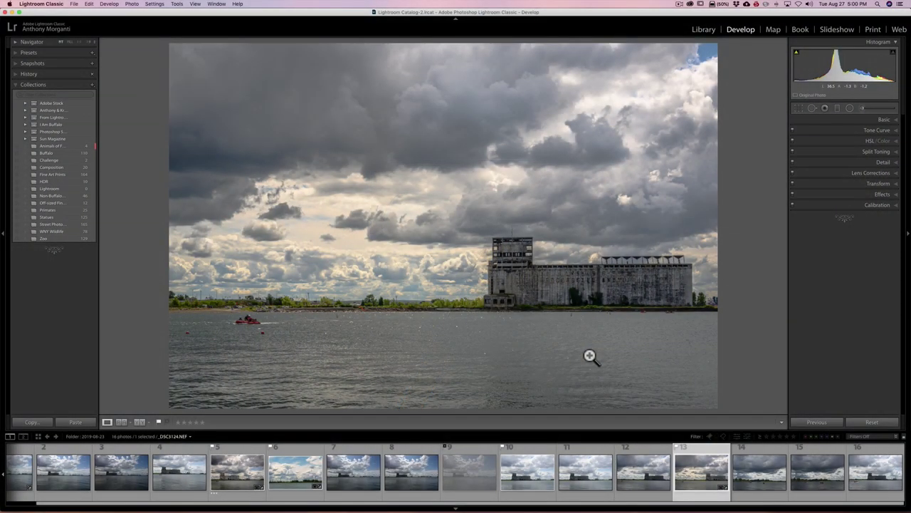
- Copy the grain elevator photo's develop settings through the Copy Settings dialog
{"action": "left_click", "coordinate": [751, 462]}
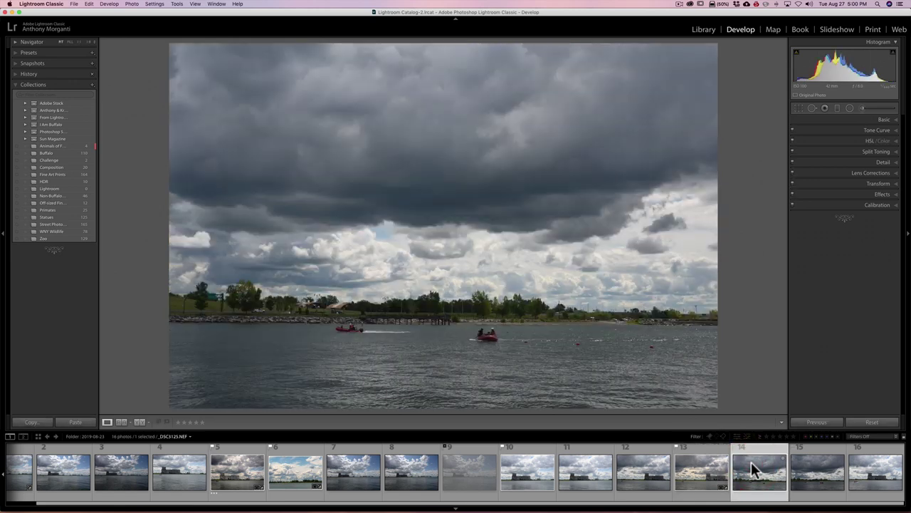
{"action": "left_click", "coordinate": [690, 463]}
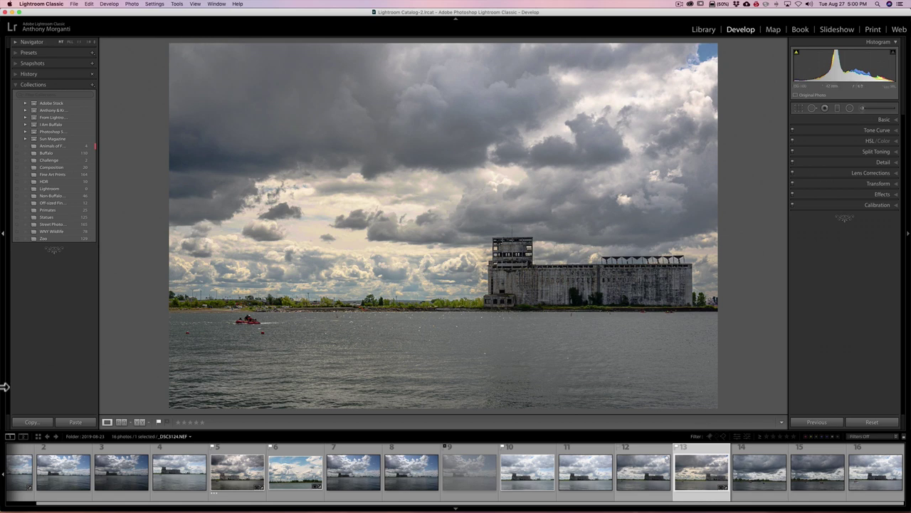
{"action": "left_click", "coordinate": [32, 421]}
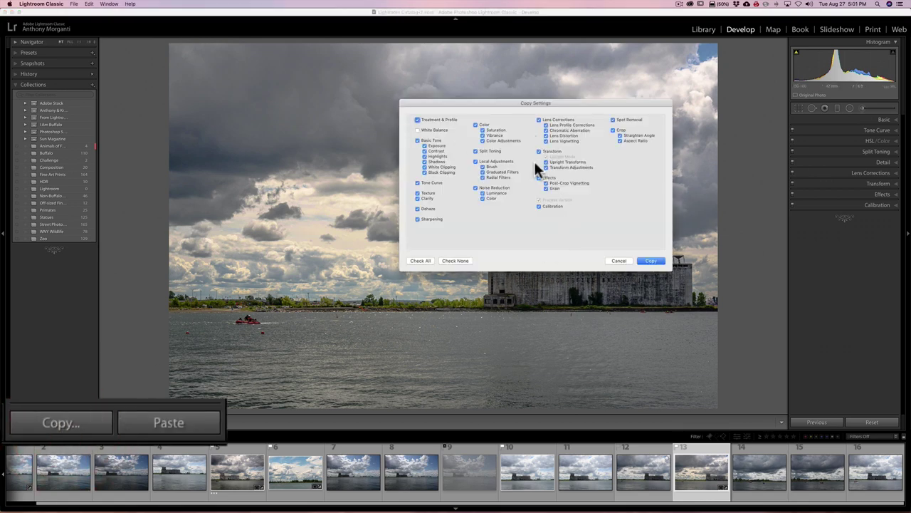
{"action": "left_click", "coordinate": [652, 261]}
- Paste the copied settings onto the boat photo, then undo the paste with Cmd+Z
{"action": "left_click", "coordinate": [753, 466]}
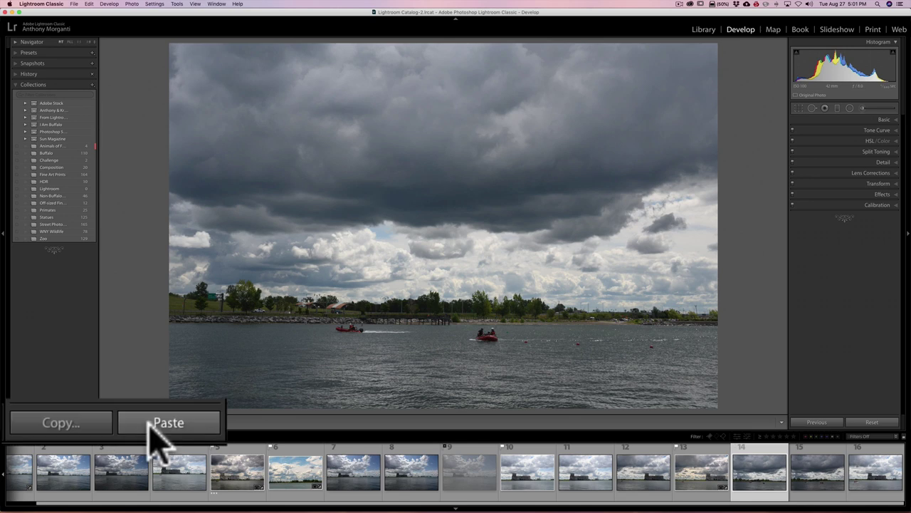
{"action": "left_click", "coordinate": [71, 423]}
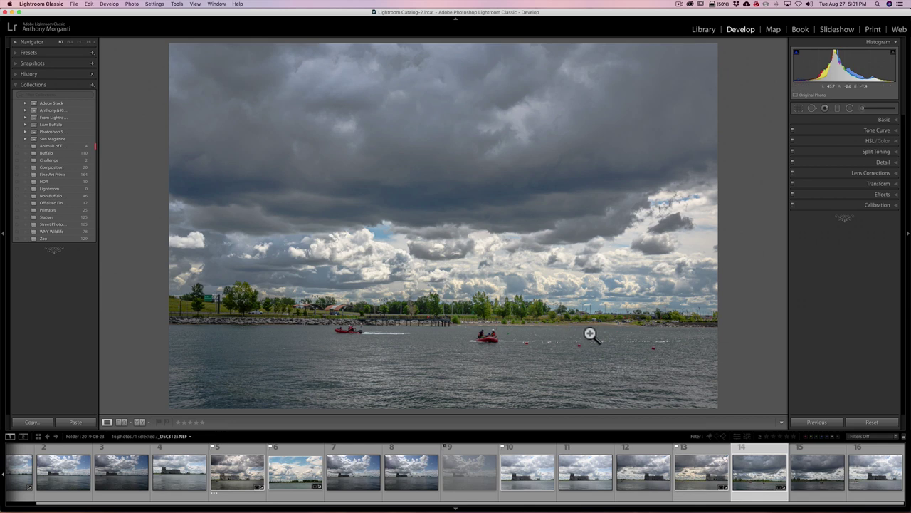
{"action": "key", "text": "super"}
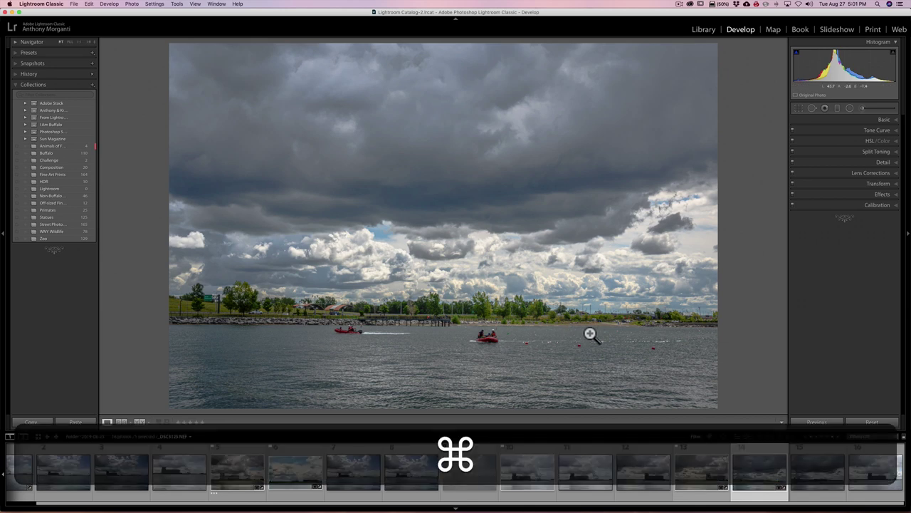
{"action": "key", "text": "super+z"}
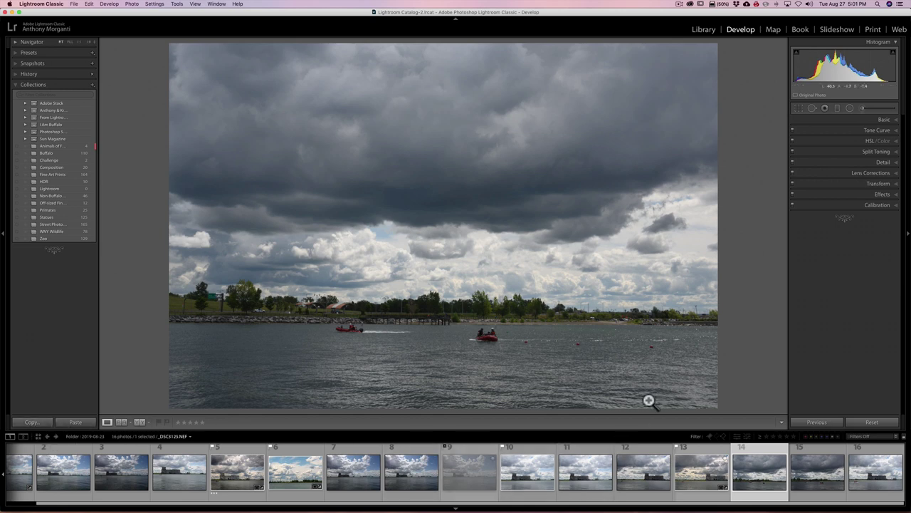
- Paste photo 13's settings onto boat photo 14 with Opt+Cmd+V (Paste Settings from Previous)
{"action": "left_click", "coordinate": [689, 471]}
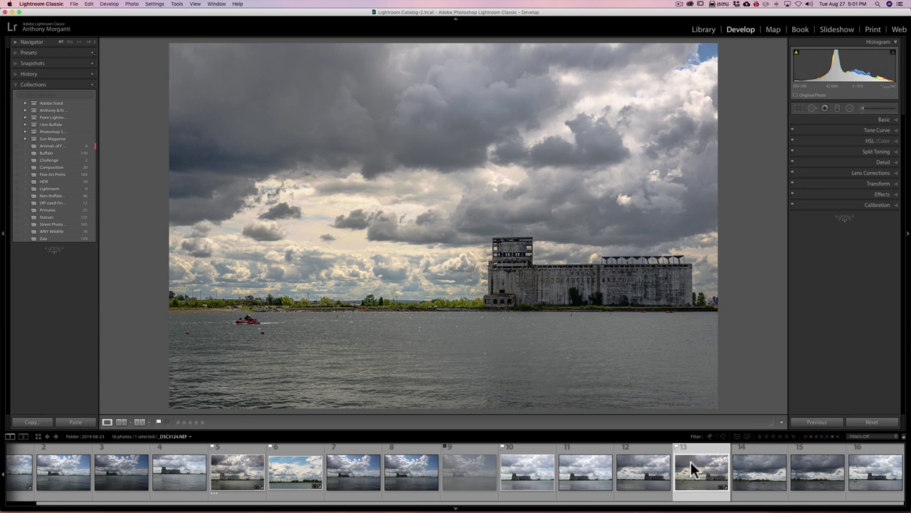
{"action": "left_click", "coordinate": [755, 464]}
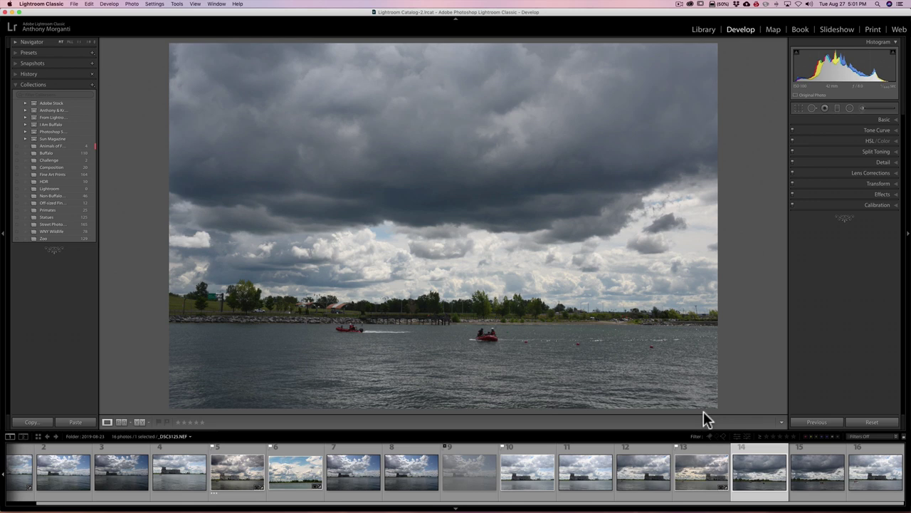
{"action": "key", "text": "alt+super+v"}
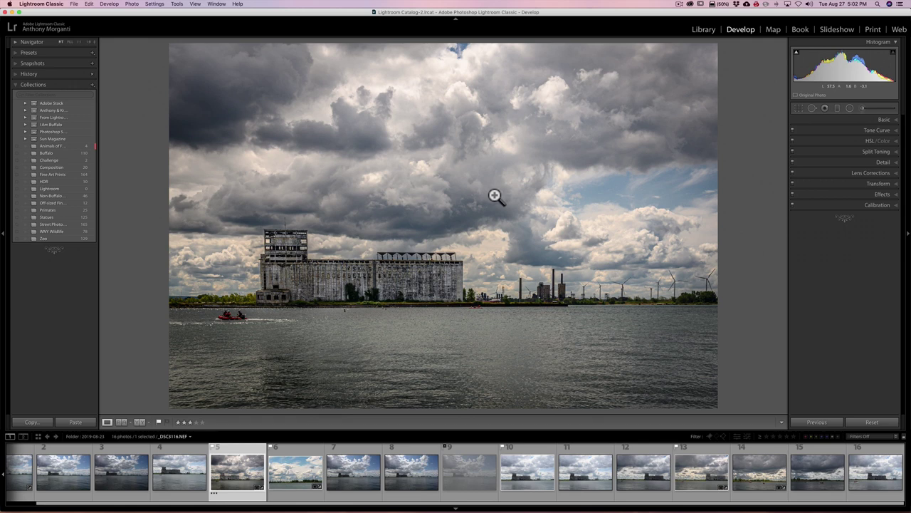
- Paint an Adjustment Brush stroke over the grain elevator building and display its mask
{"action": "left_click", "coordinate": [859, 108]}
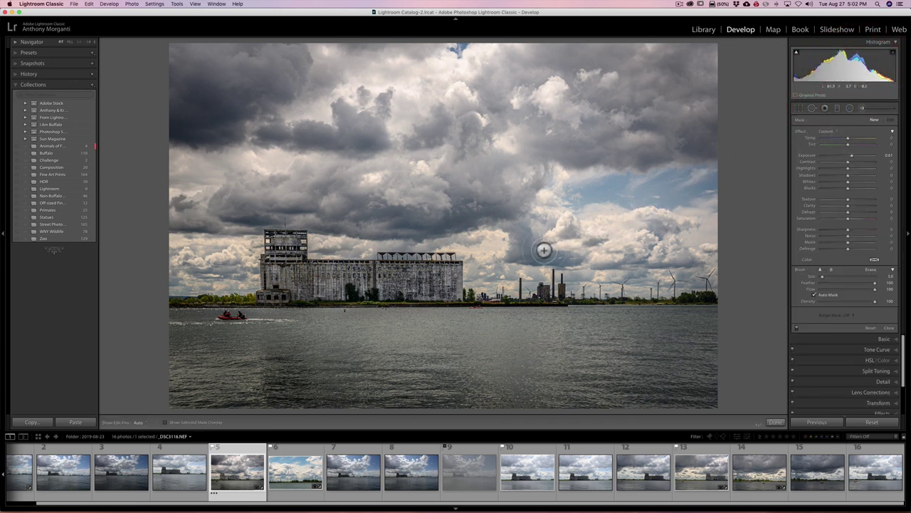
{"action": "mouse_move", "coordinate": [431, 292]}
{"action": "left_mouse_down"}
{"action": "mouse_move", "coordinate": [449, 278]}
{"action": "mouse_move", "coordinate": [460, 285]}
{"action": "mouse_move", "coordinate": [456, 276]}
{"action": "left_mouse_up"}
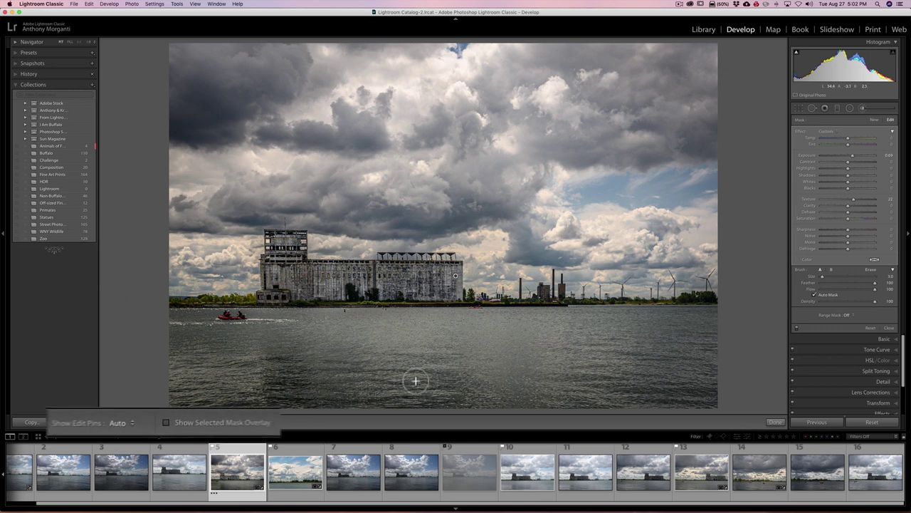
{"action": "left_click", "coordinate": [167, 421]}
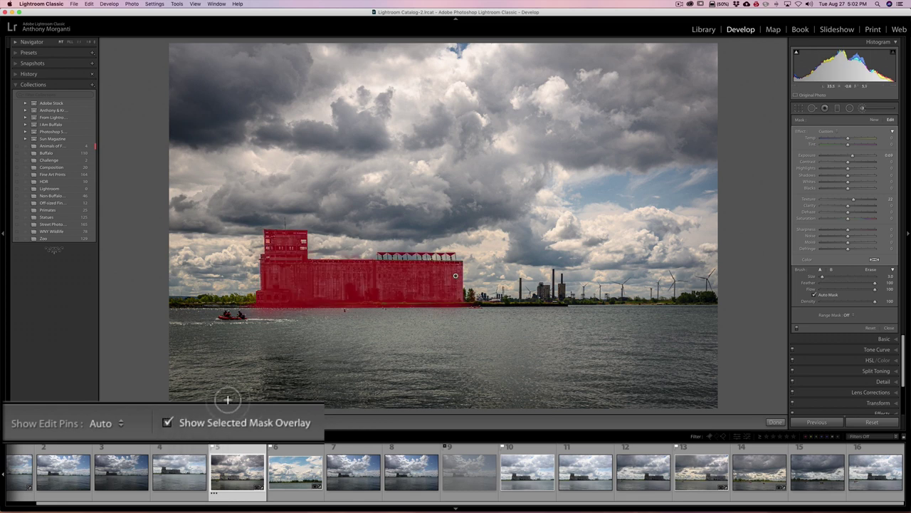
- Toggle the toolbar and the red mask overlay with T and O, ending with the overlay hidden
{"action": "left_click", "coordinate": [167, 422]}
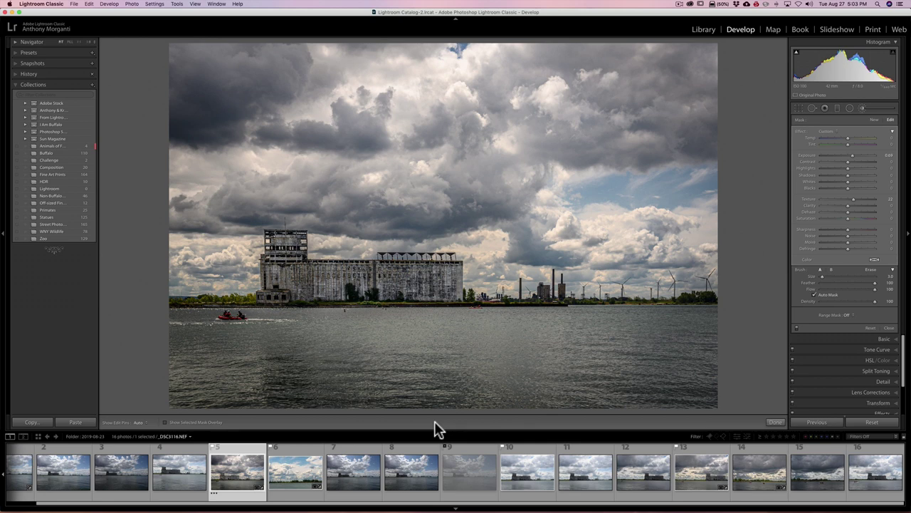
{"action": "key", "text": "t"}
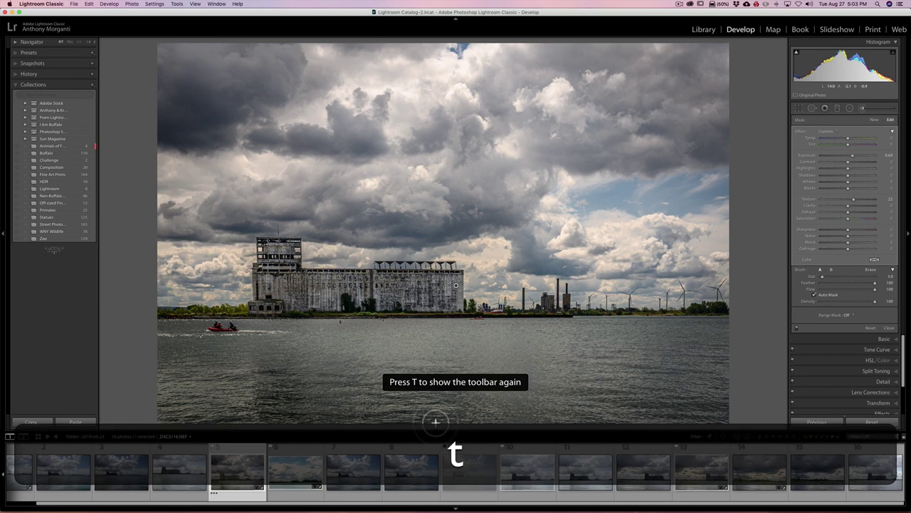
{"action": "key", "text": "t"}
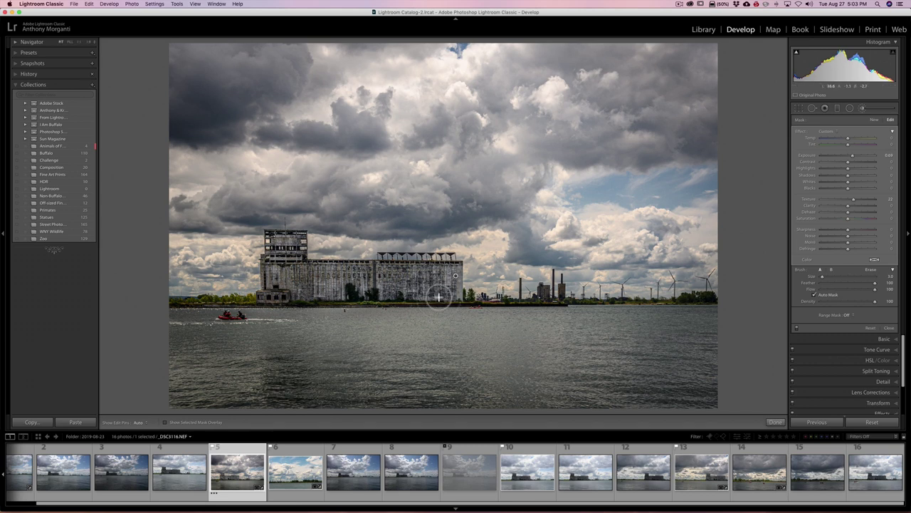
{"action": "key", "text": "o"}
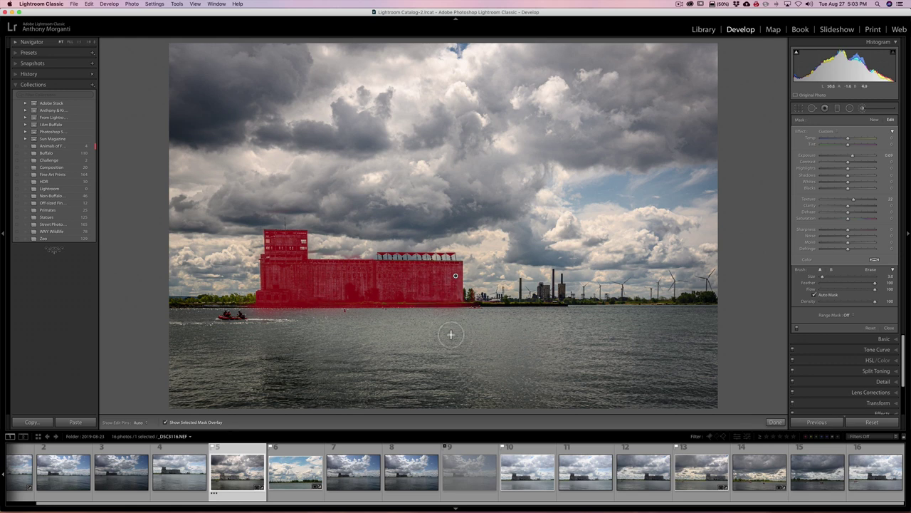
{"action": "key", "text": "o"}
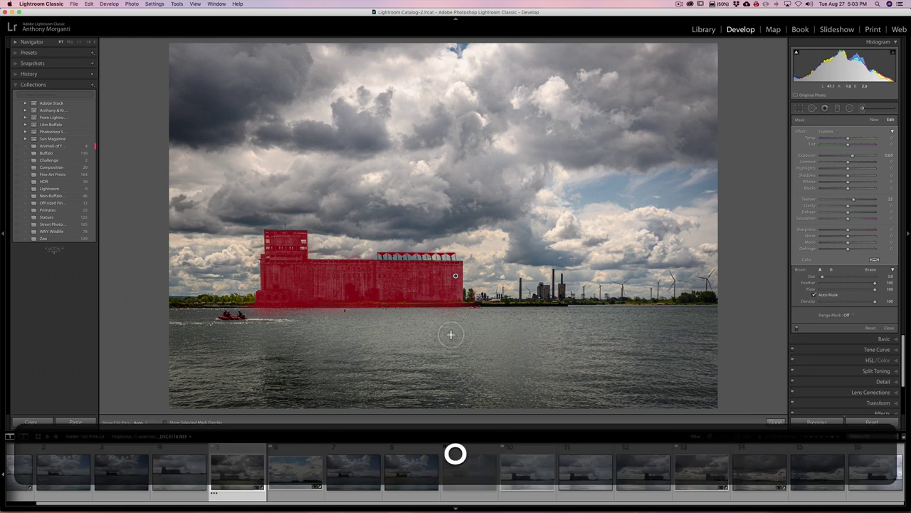
{"action": "key", "text": "o"}
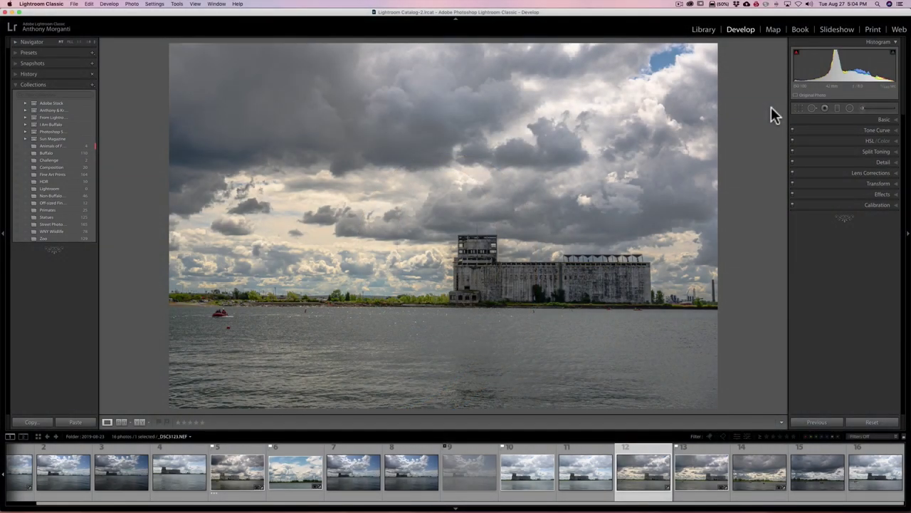
- Enter Crop Overlay on photo 12, return the Straighten tool unused, and close with angle 0.00
{"action": "left_click", "coordinate": [798, 108]}
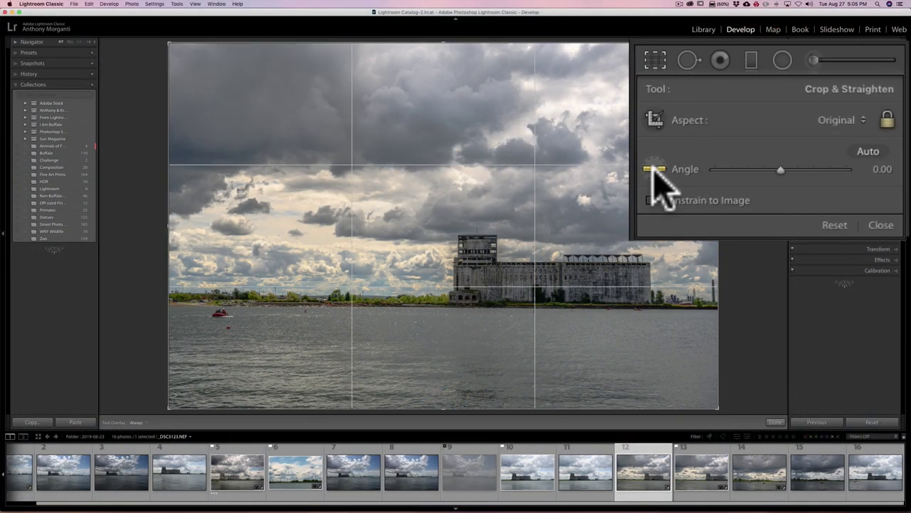
{"action": "left_click", "coordinate": [656, 169]}
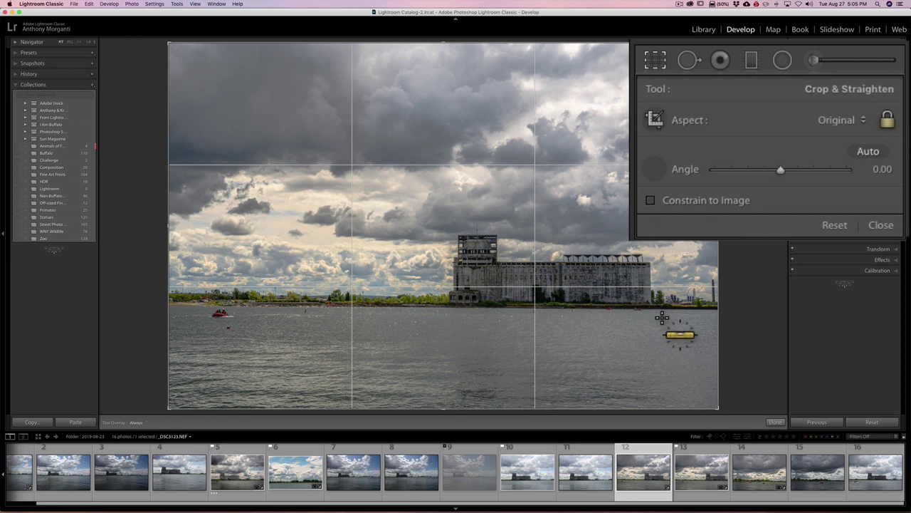
{"action": "left_click", "coordinate": [662, 176]}
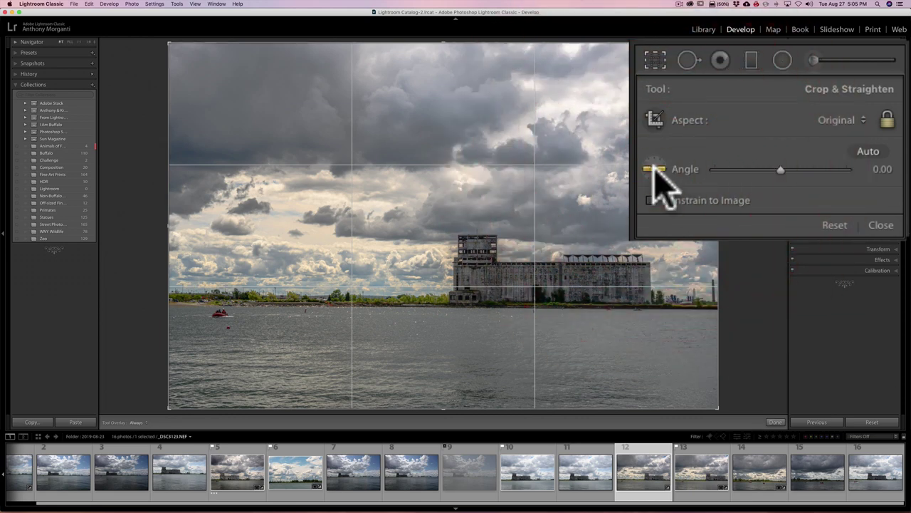
{"action": "left_click", "coordinate": [798, 107]}
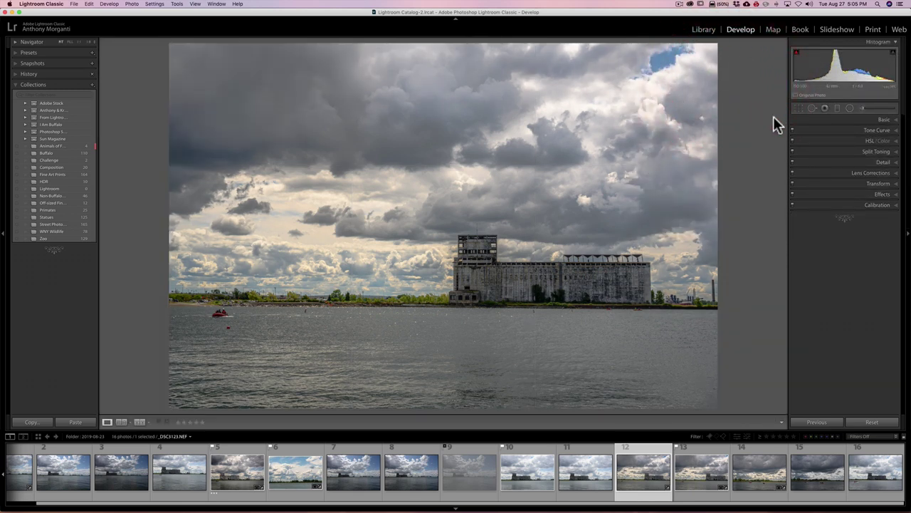
- Draw a Straighten line along the far shoreline horizon and apply the crop
{"action": "key", "text": "r"}
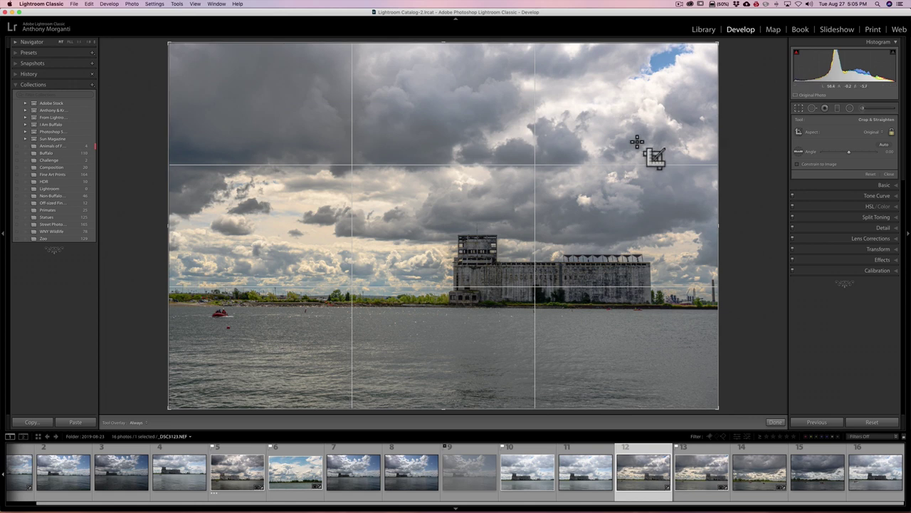
{"action": "key", "text": "super"}
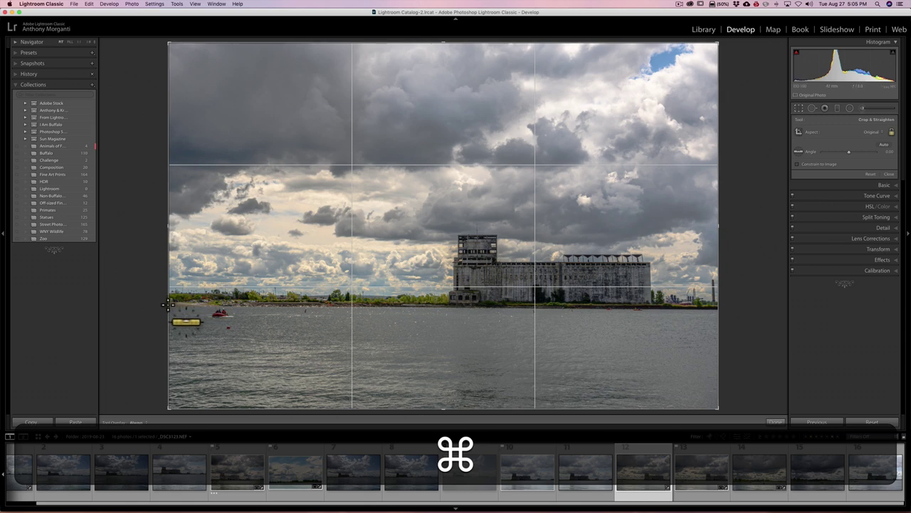
{"action": "left_click_drag", "start_coordinate": [170, 306], "coordinate": [736, 309]}
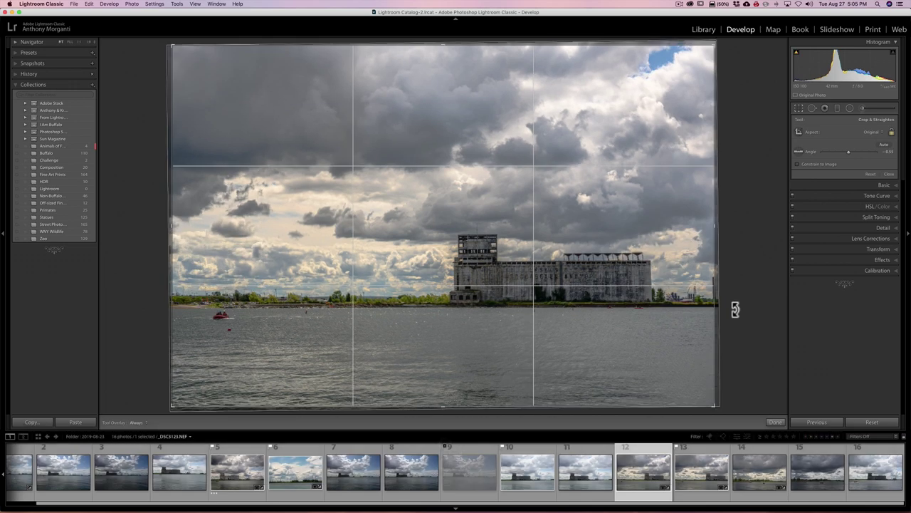
{"action": "key", "text": "r"}
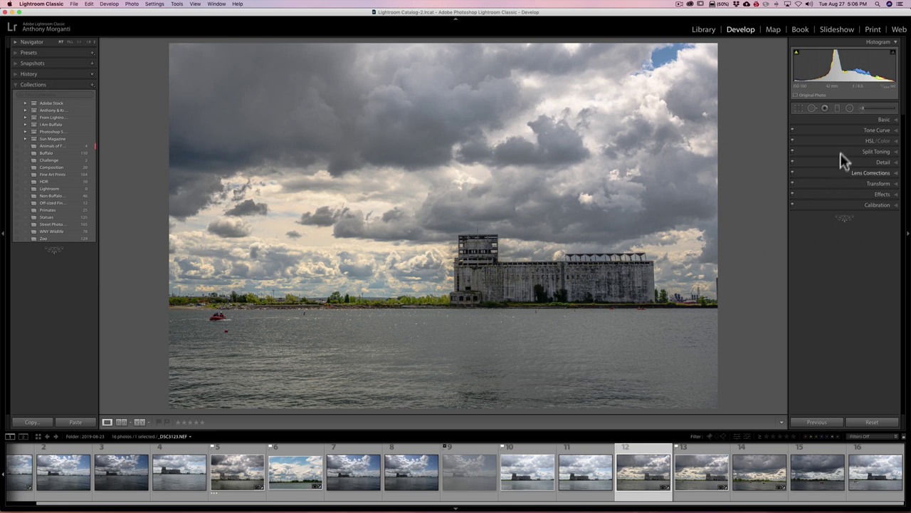
{"action": "left_click", "coordinate": [852, 119]}
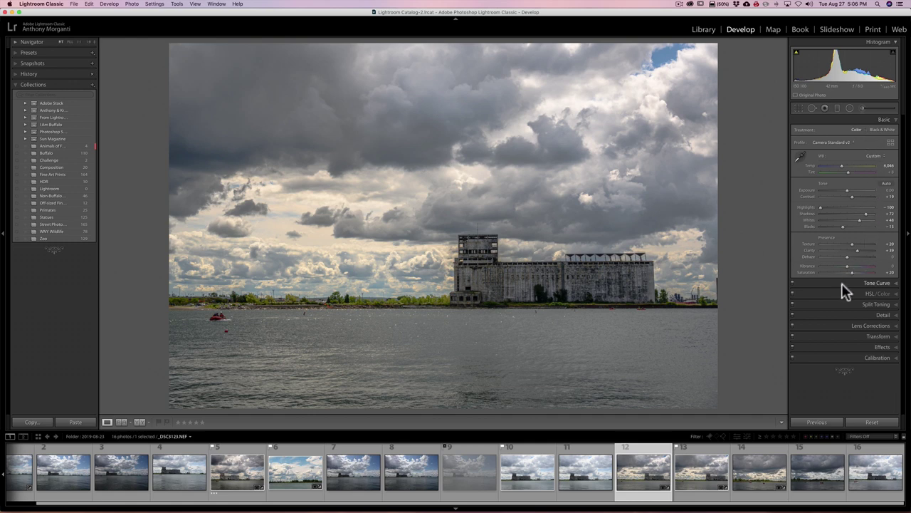
{"action": "left_click", "coordinate": [837, 303]}
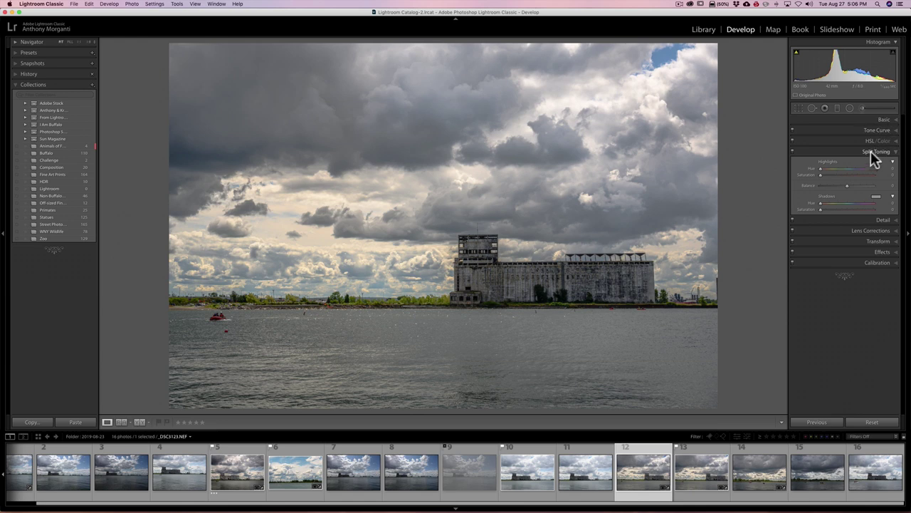
{"action": "left_click", "coordinate": [843, 151]}
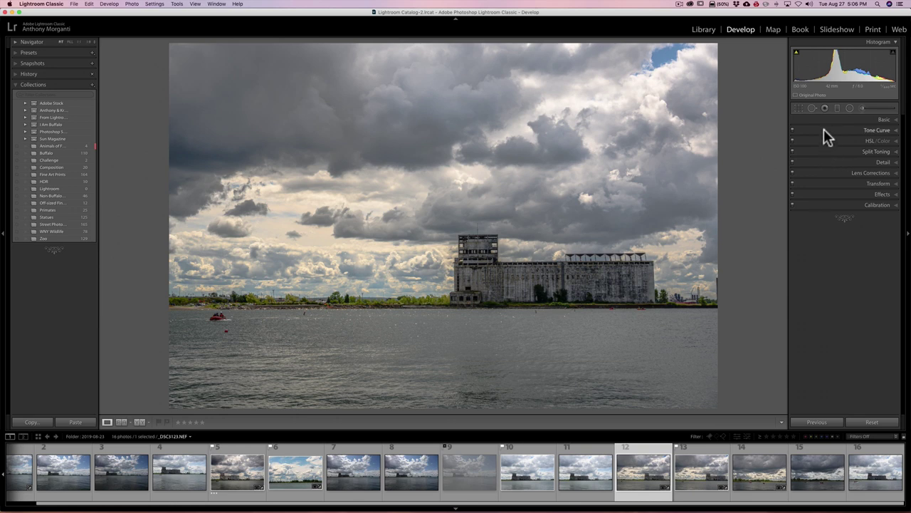
{"action": "right_click", "coordinate": [823, 140]}
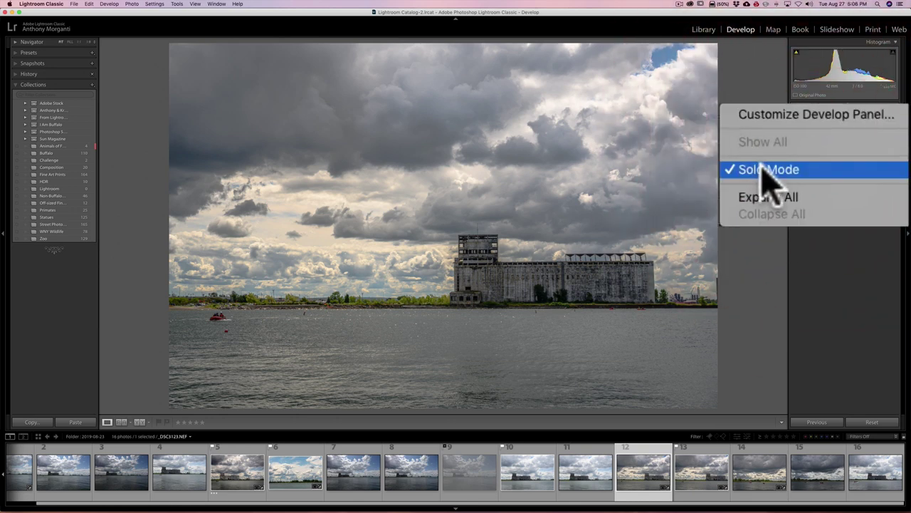
{"action": "left_click", "coordinate": [815, 141]}
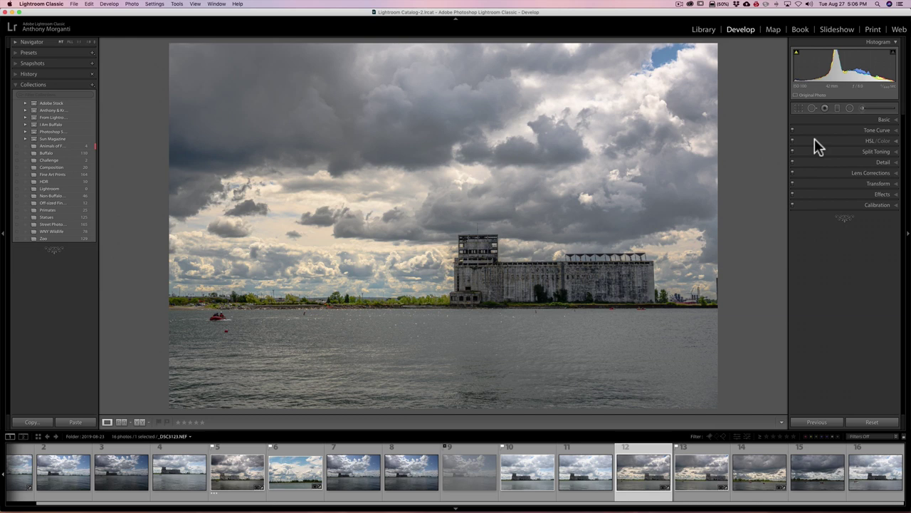
{"action": "right_click", "coordinate": [815, 139]}
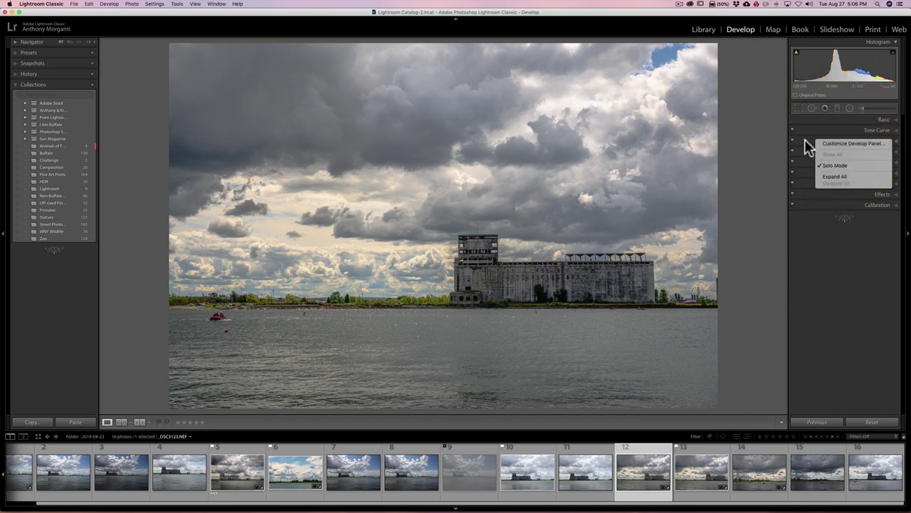
{"action": "left_click", "coordinate": [805, 139]}
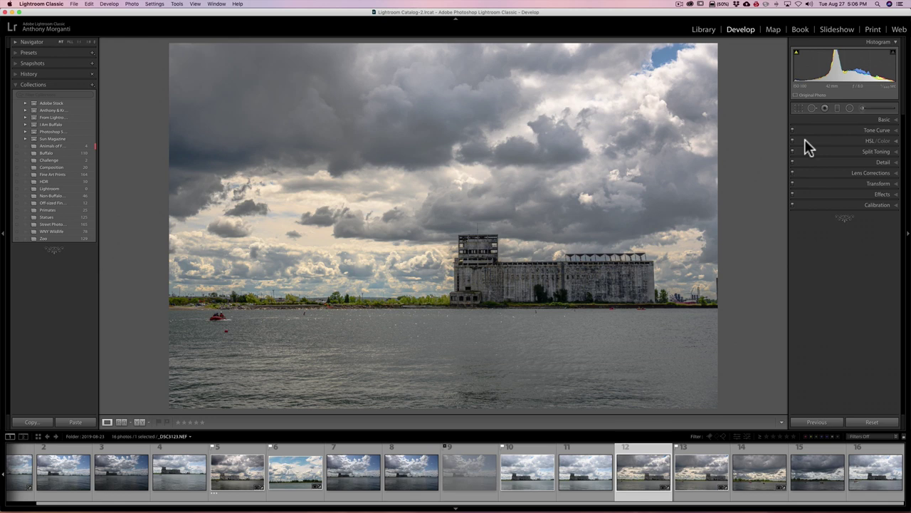
{"action": "left_click", "coordinate": [828, 119]}
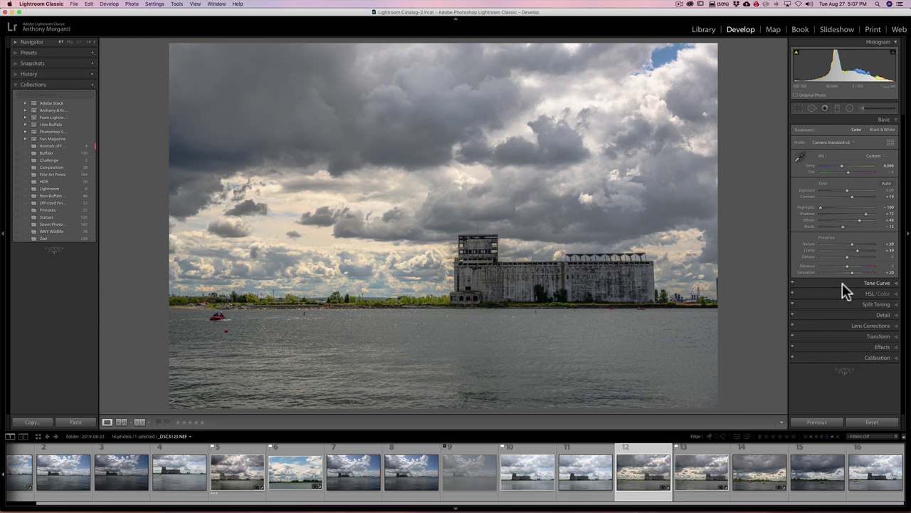
- Option-click the Tone Curve header to expand it alongside the open Basic panel
{"action": "key", "text": "alt"}
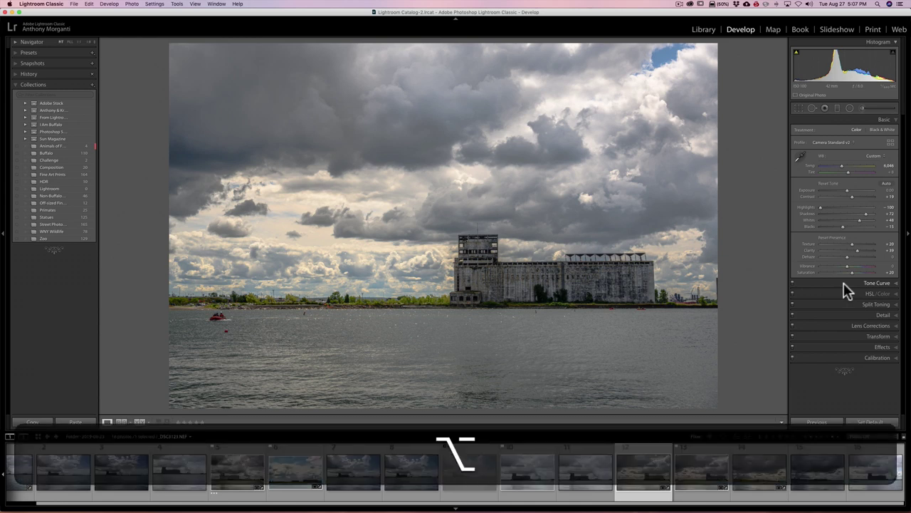
{"action": "left_click", "coordinate": [850, 282], "text": "alt"}
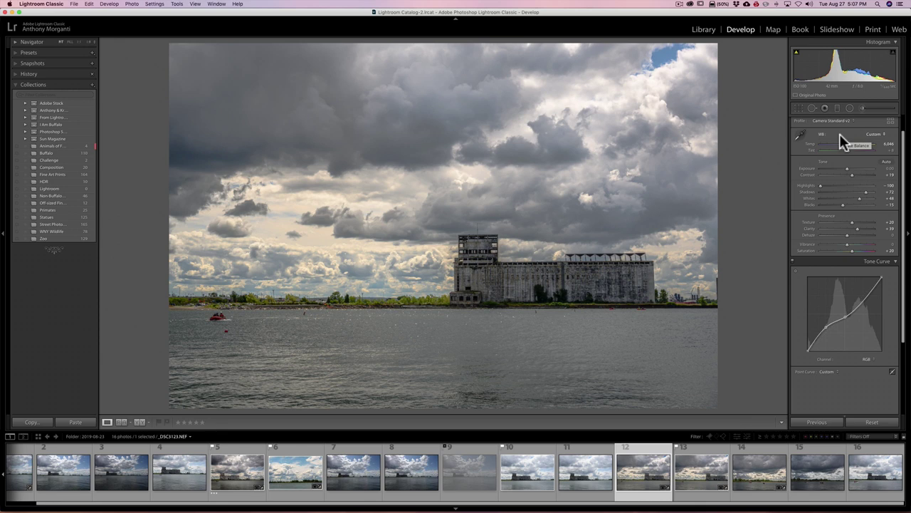
{"action": "key", "text": "alt"}
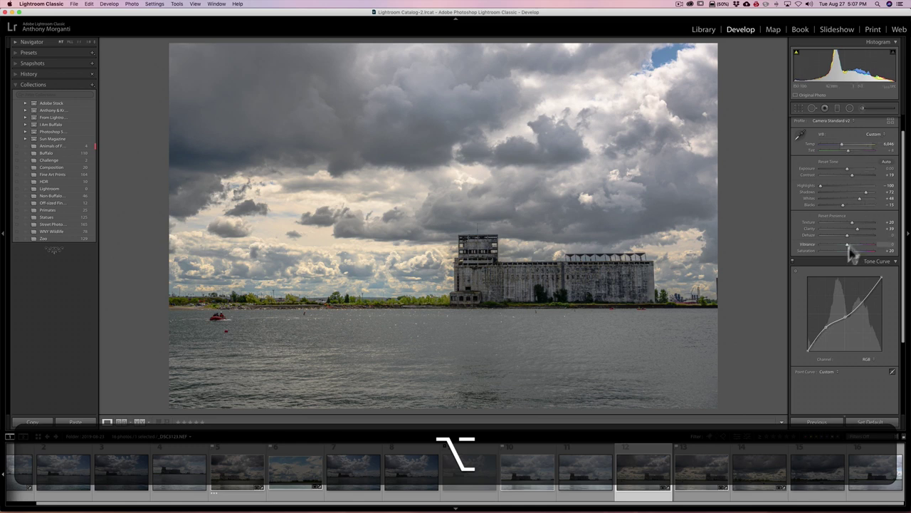
- Turn on Solo Mode and test it on the Basic, Tone Curve and HSL/Color panels
{"action": "left_click", "coordinate": [834, 257], "text": "alt"}
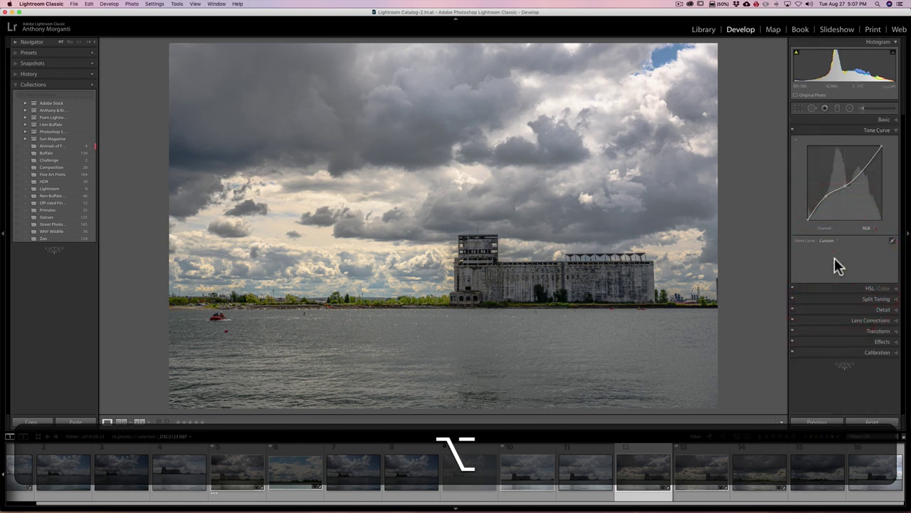
{"action": "left_click", "coordinate": [862, 119]}
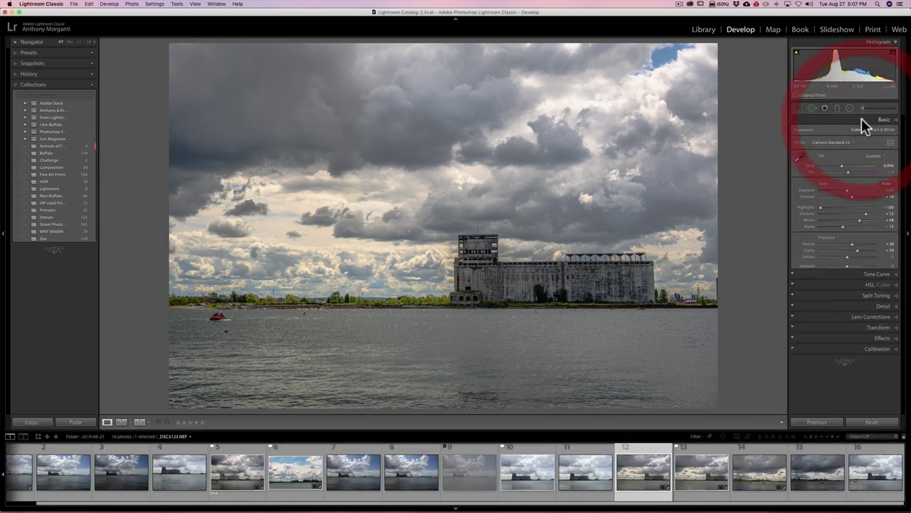
{"action": "left_click", "coordinate": [861, 121]}
{"action": "left_click", "coordinate": [855, 132]}
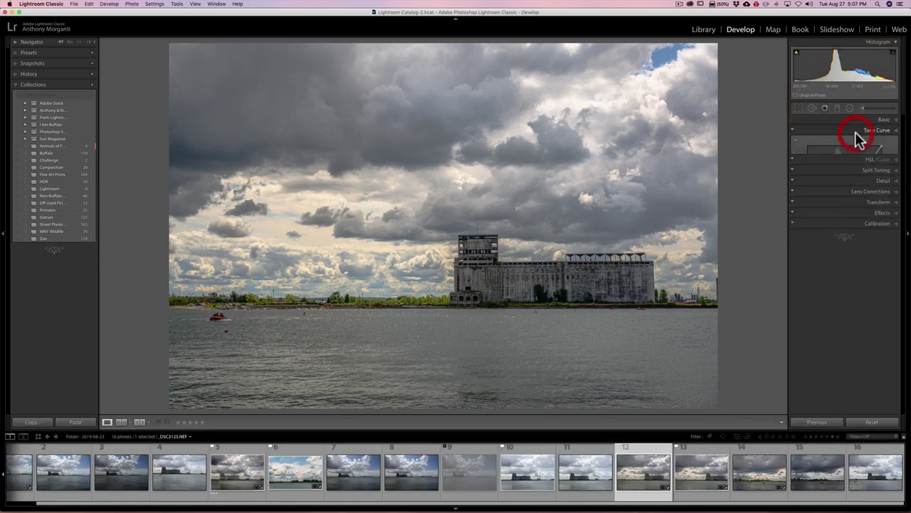
{"action": "left_click", "coordinate": [848, 252]}
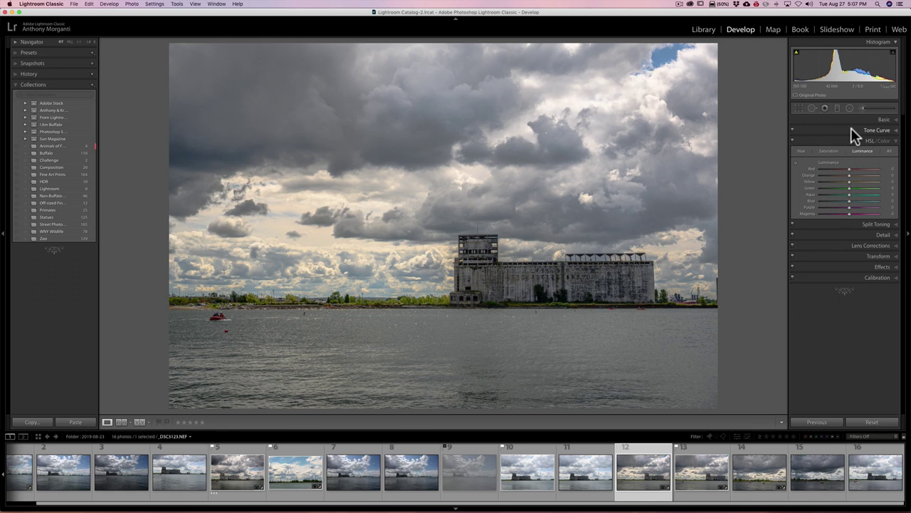
- Open Tone Curve alongside HSL/Color, then restore one-at-a-time panels and open Basic
{"action": "key", "text": "alt"}
{"action": "left_click", "coordinate": [851, 130], "text": "alt"}
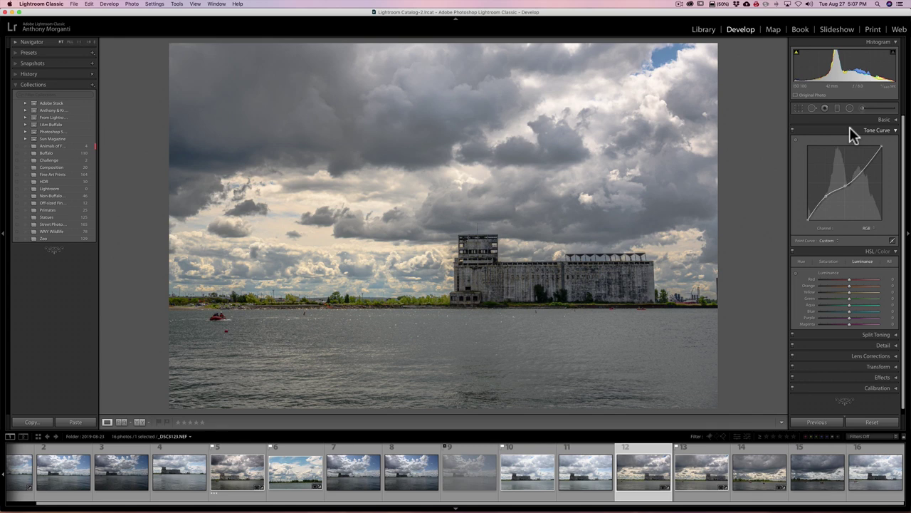
{"action": "key", "text": "alt"}
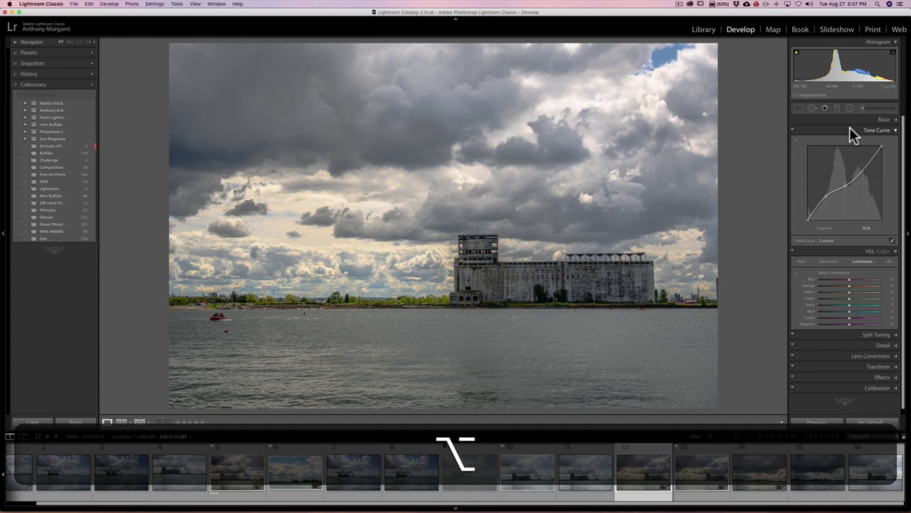
{"action": "left_click", "coordinate": [849, 130], "text": "alt"}
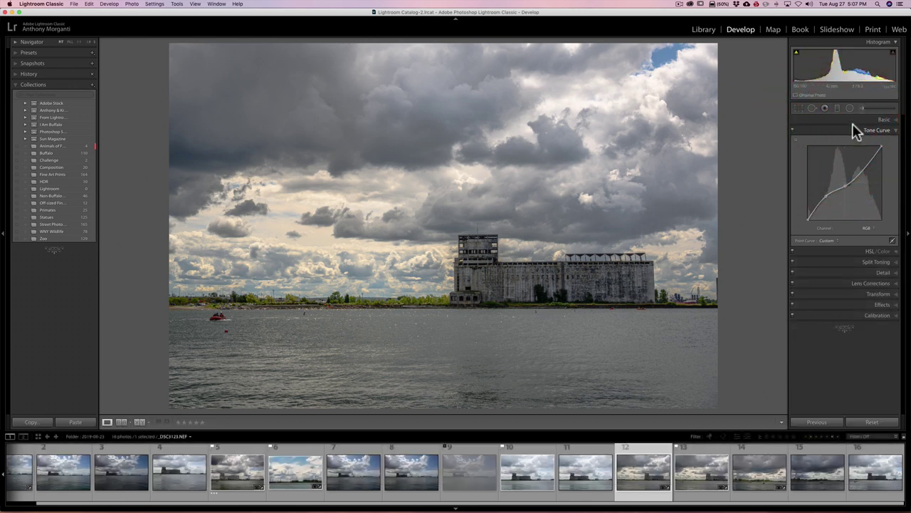
{"action": "left_click", "coordinate": [856, 119]}
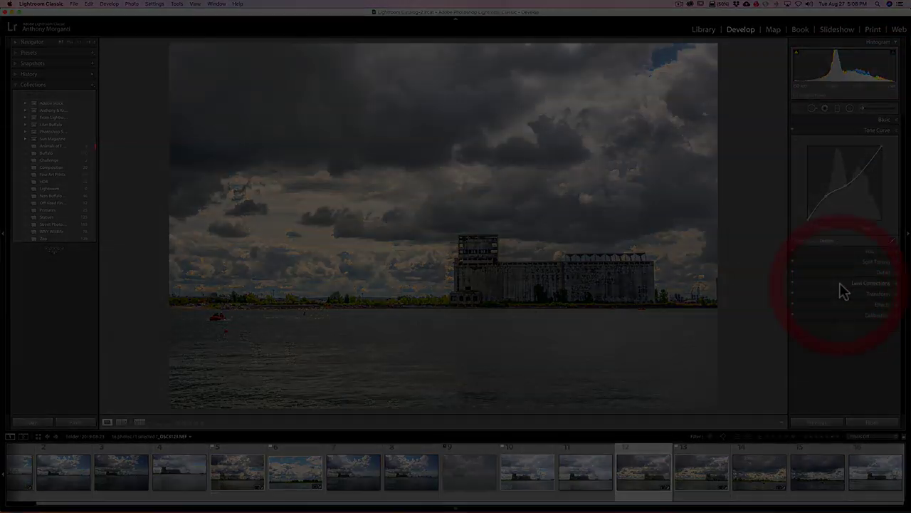